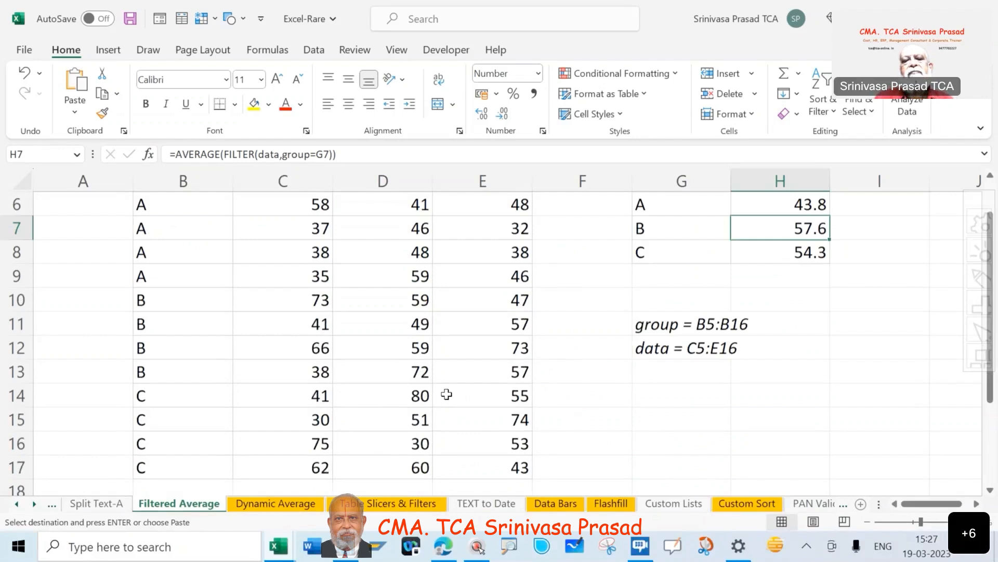
# Examine the group labels in column B of the source table, from row 6 down to row 17 and back up.
pyautogui.scroll(-1, 446, 395)
pyautogui.scroll(2, 447, 394)
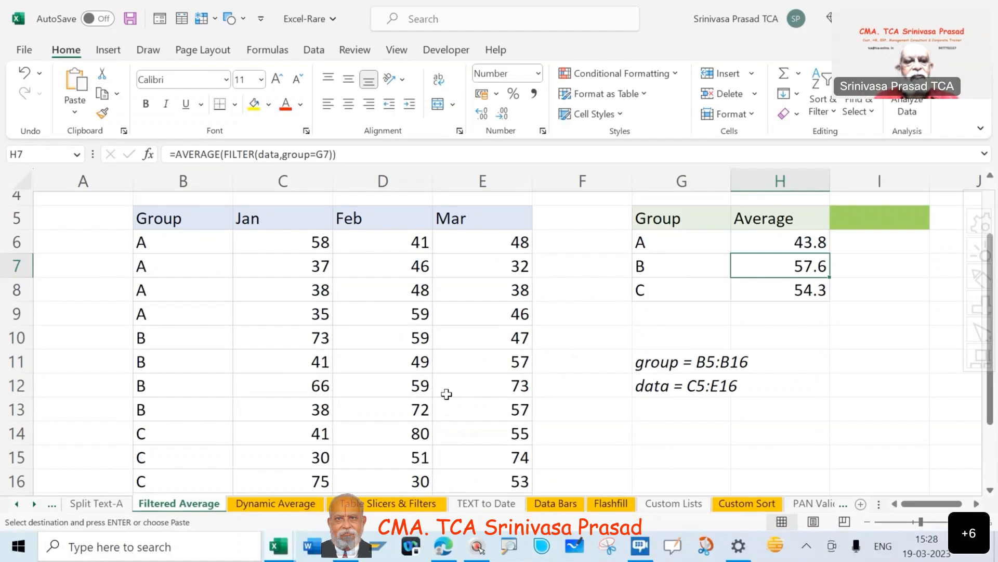
pyautogui.click(195, 245)
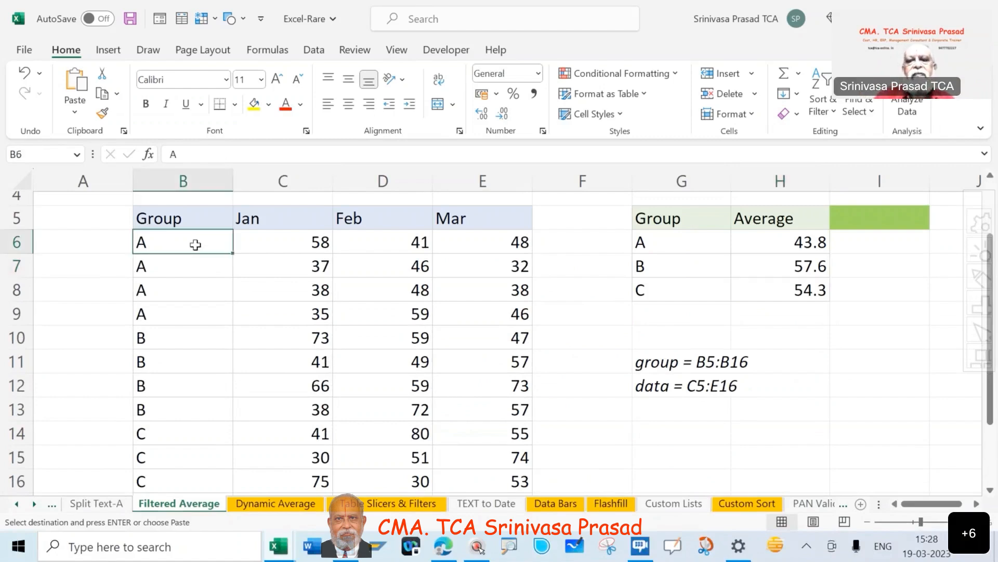
pyautogui.press('Down')
pyautogui.press('Down')
pyautogui.press('Down')
pyautogui.press('Down')
pyautogui.press('Down')
pyautogui.press('Down')
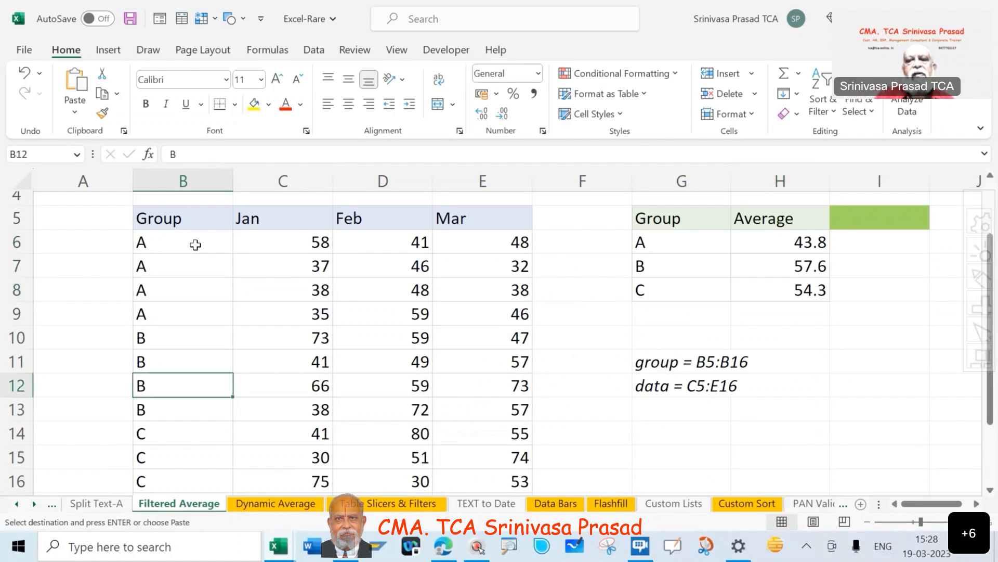
pyautogui.press('Down')
pyautogui.press('Down')
pyautogui.press('Down')
pyautogui.press('Down')
pyautogui.press('Down')
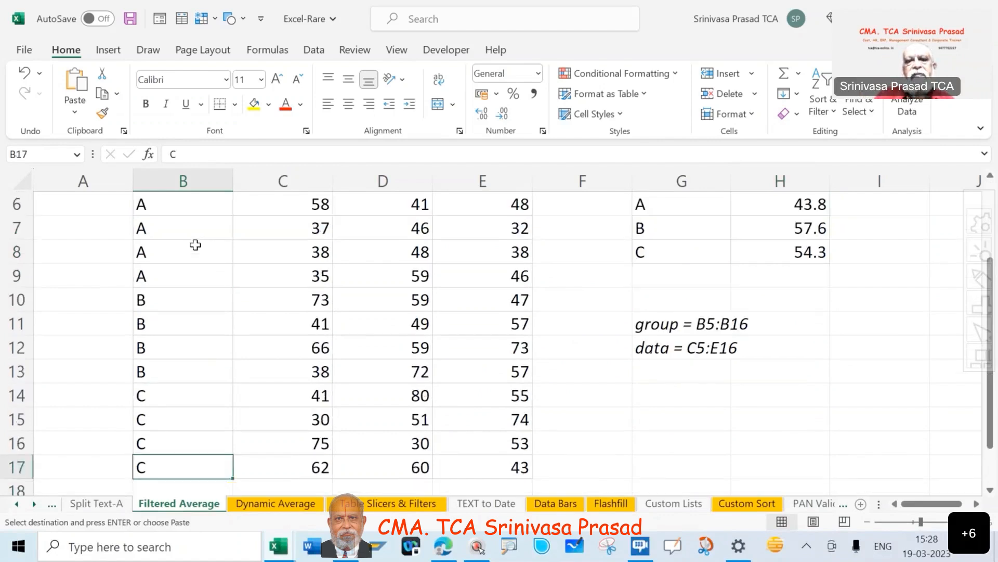
pyautogui.press('Up')
pyautogui.press('Up')
pyautogui.press('Up')
pyautogui.press('Up')
pyautogui.press('Up')
pyautogui.press('Up')
pyautogui.press('Up')
pyautogui.press('Up')
pyautogui.press('Up')
pyautogui.press('Up')
pyautogui.press('Up')
pyautogui.press('Up')
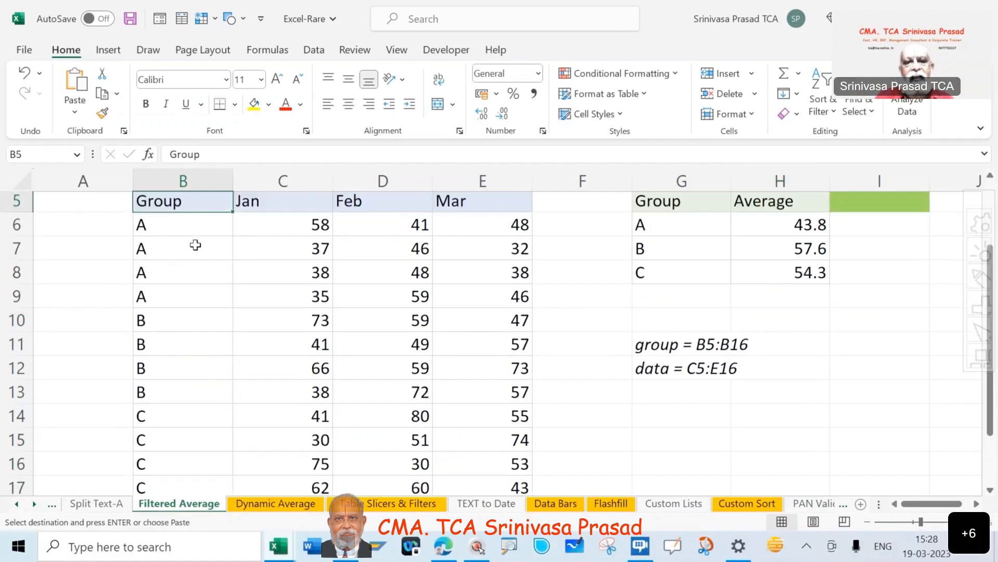
pyautogui.press('Up')
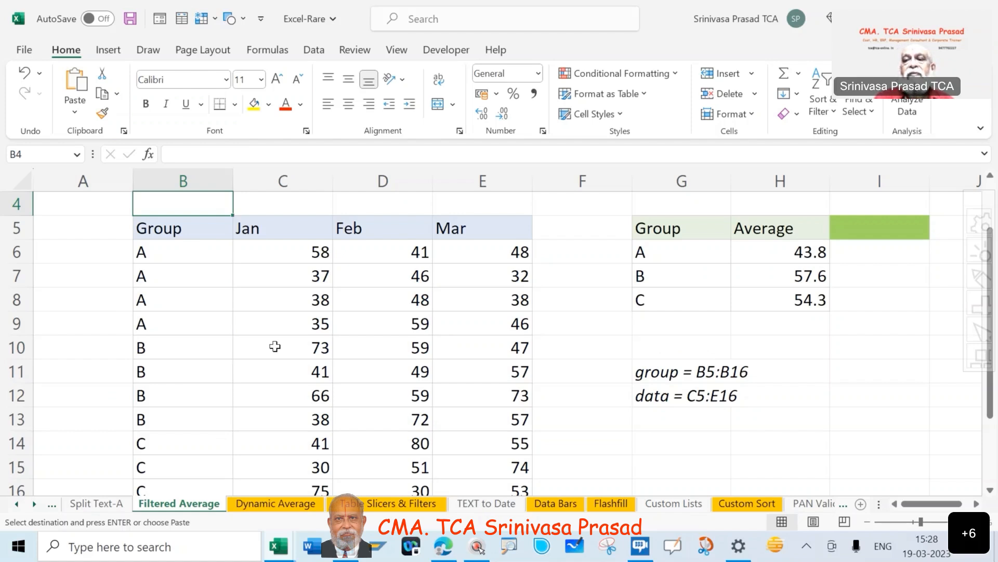
pyautogui.click(800, 74)
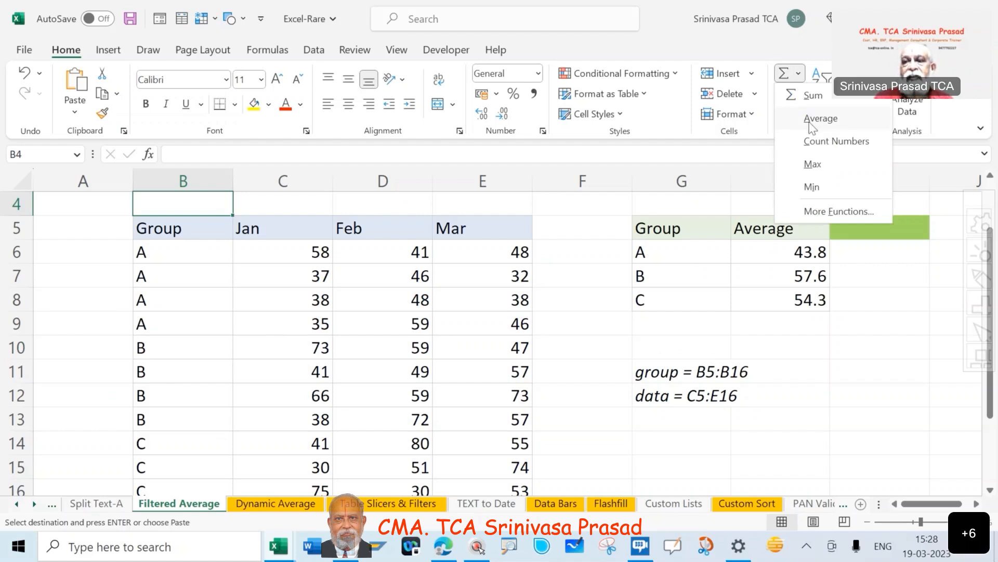
pyautogui.click(820, 118)
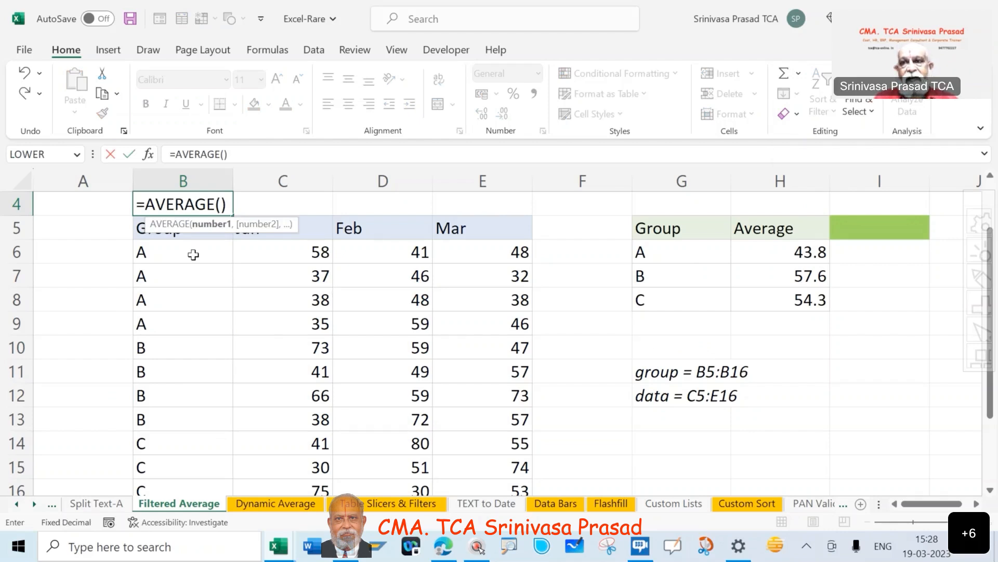
pyautogui.press('Escape')
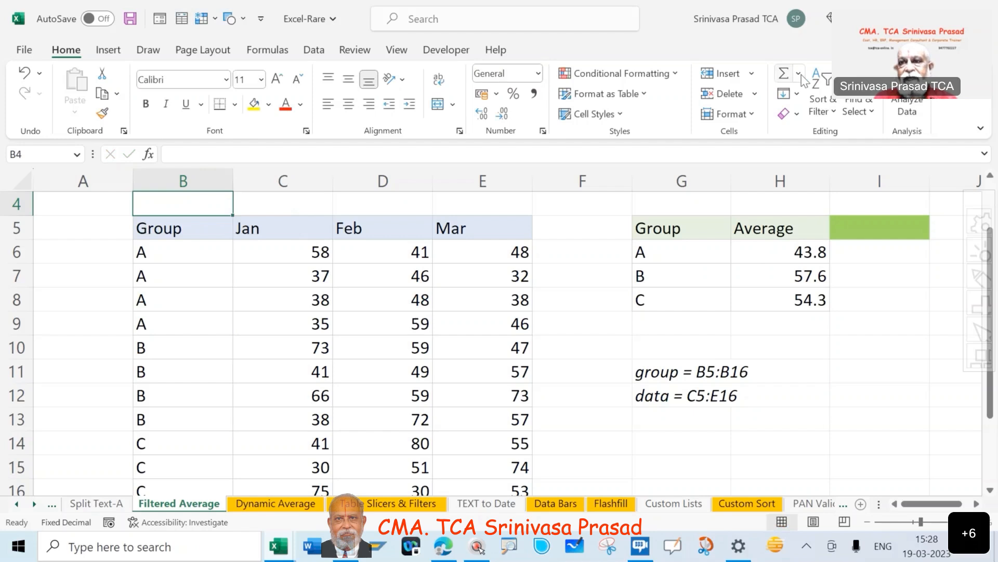
pyautogui.click(800, 74)
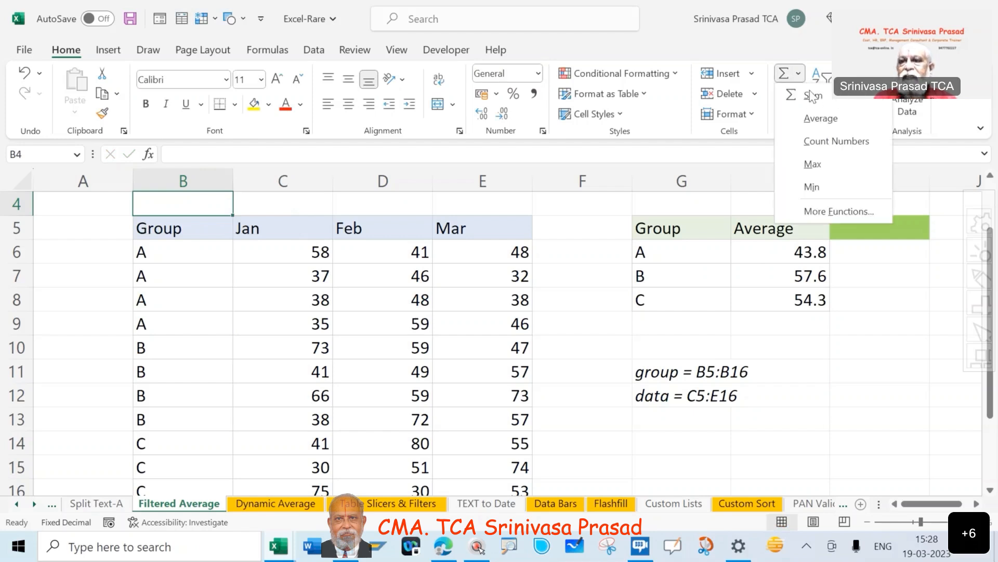
pyautogui.click(821, 119)
pyautogui.click(312, 253)
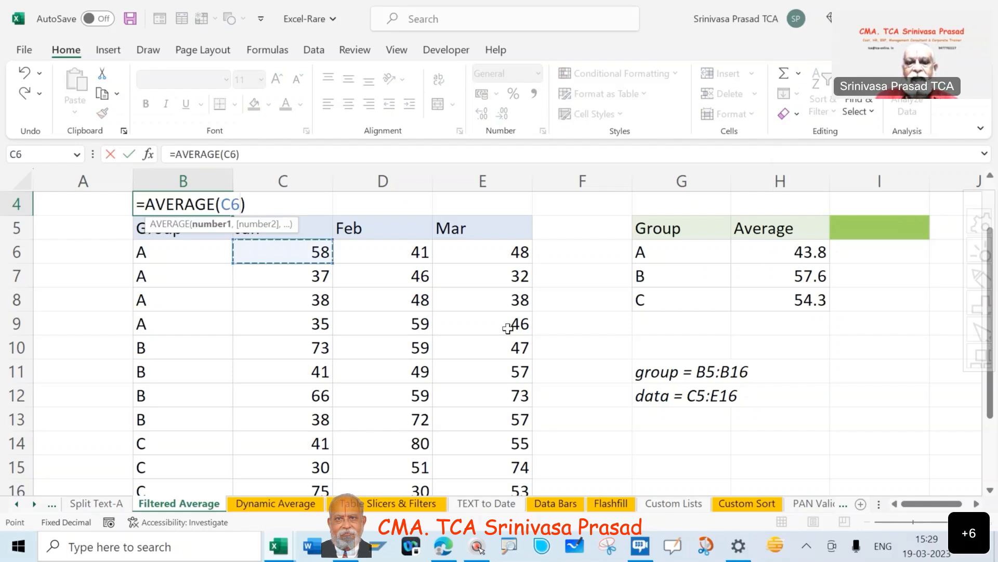
pyautogui.moveTo(507, 328); pyautogui.dragTo(507, 328)
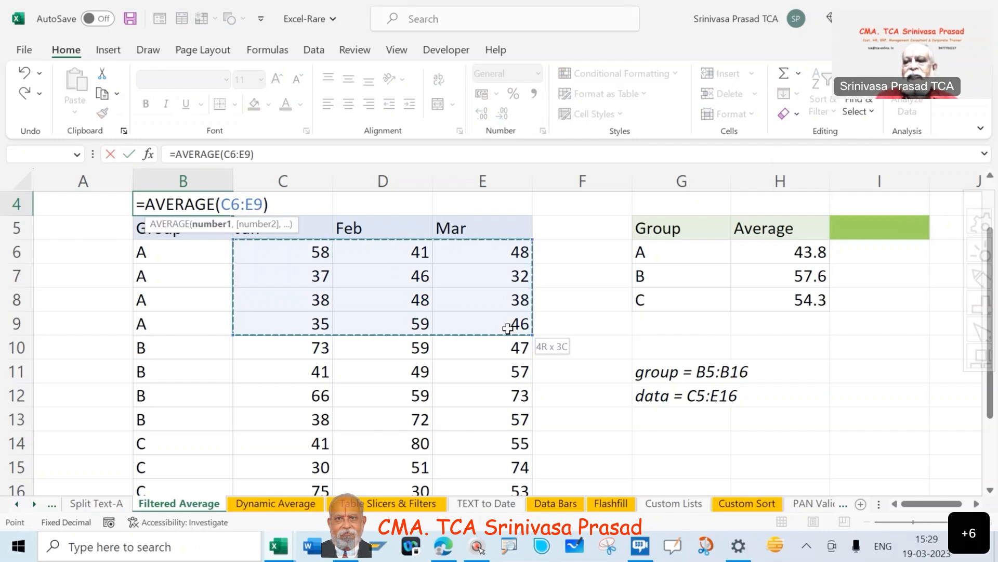
pyautogui.click(858, 351)
pyautogui.press('Escape')
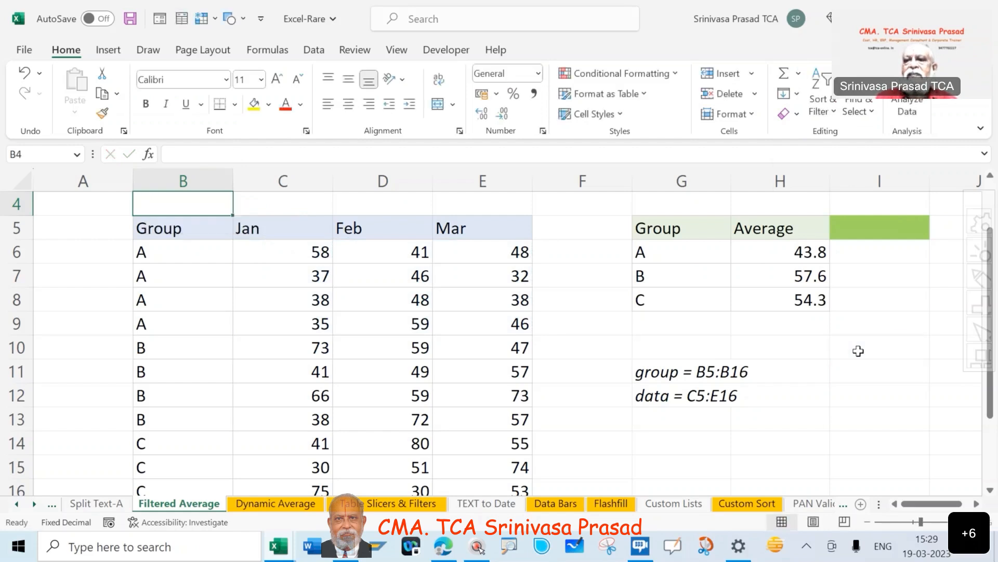
# Calculate the average of group A's January to March values (C6:E9) in cell I10 with the AVERAGE function.
pyautogui.click(858, 351)
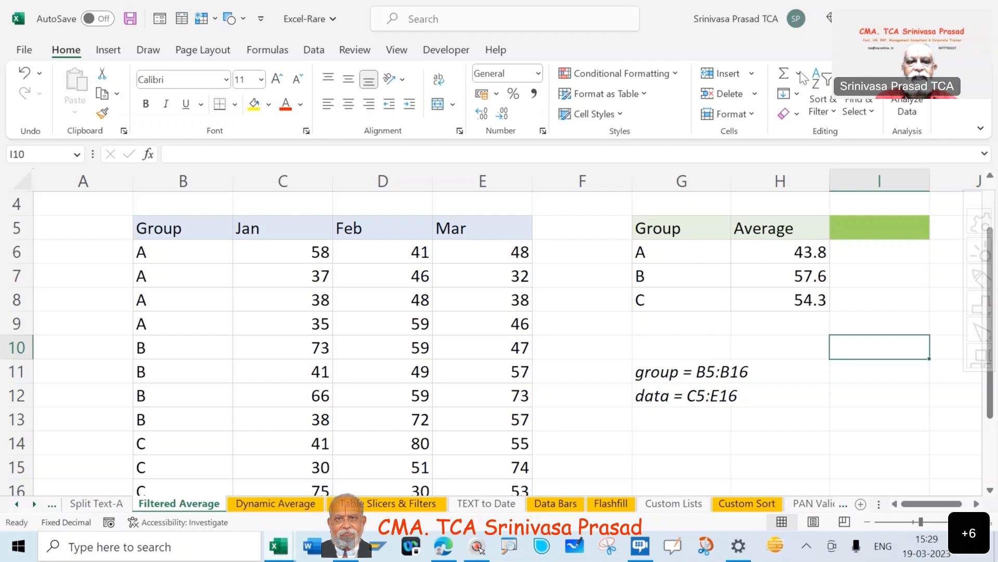
pyautogui.click(799, 73)
pyautogui.click(819, 107)
pyautogui.click(283, 259)
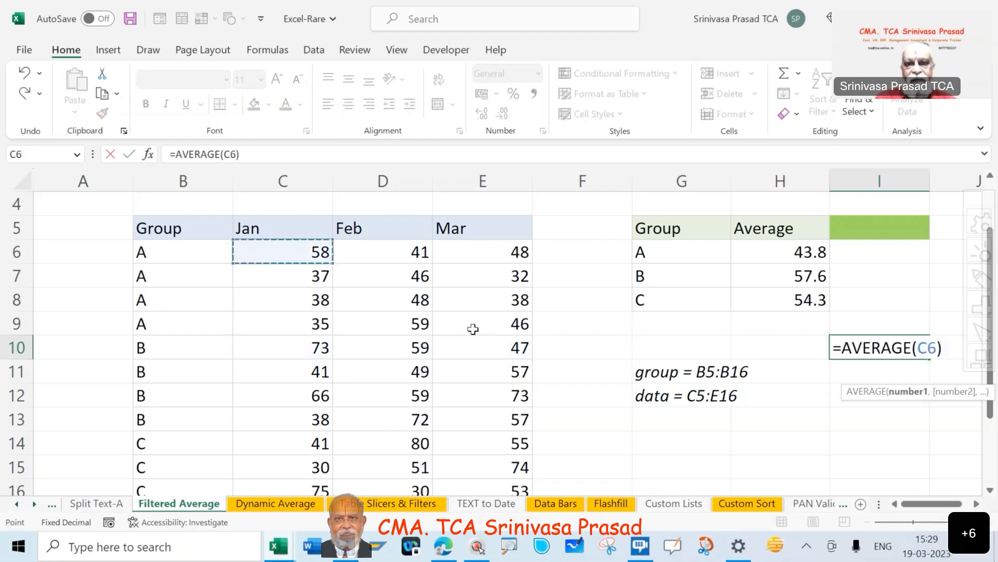
pyautogui.keyDown('shift'); pyautogui.click(490, 329); pyautogui.keyUp('shift')
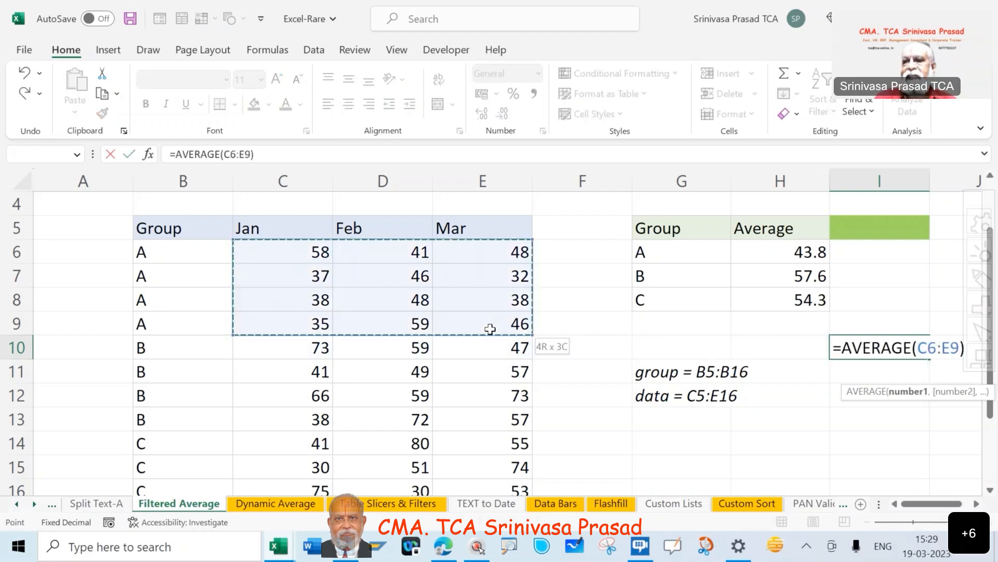
pyautogui.press('Tab')
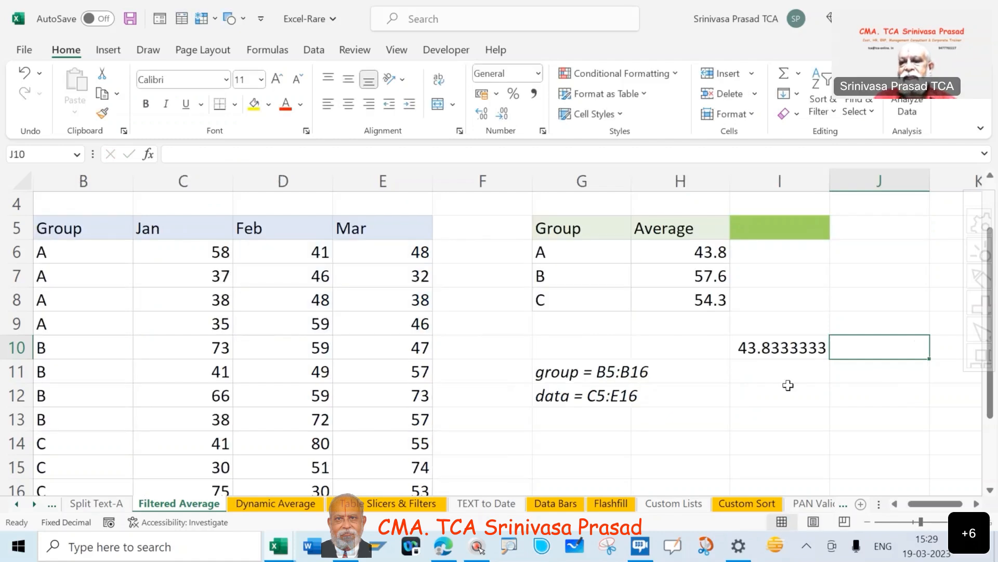
pyautogui.click(764, 344)
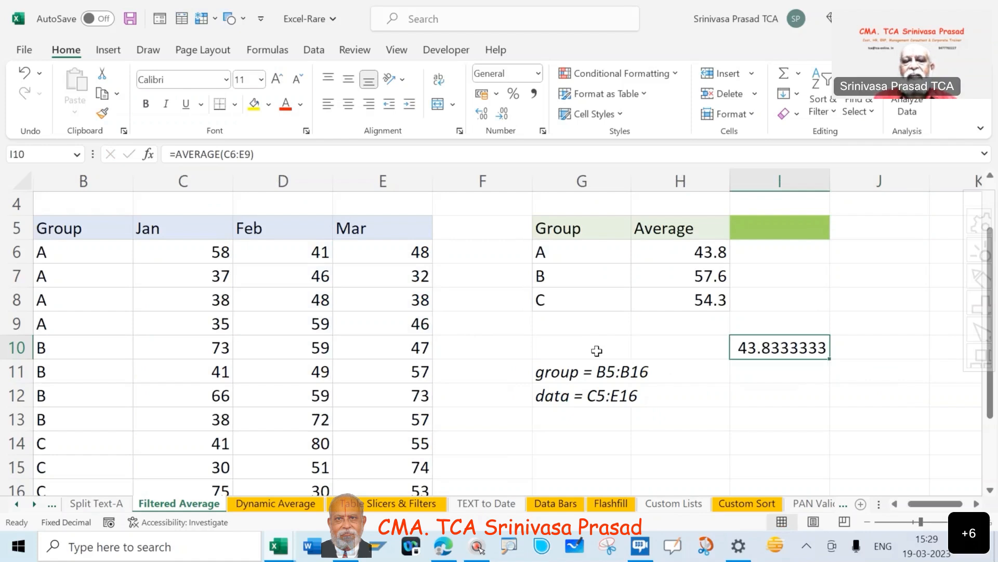
pyautogui.hscroll(-1, 597, 351)
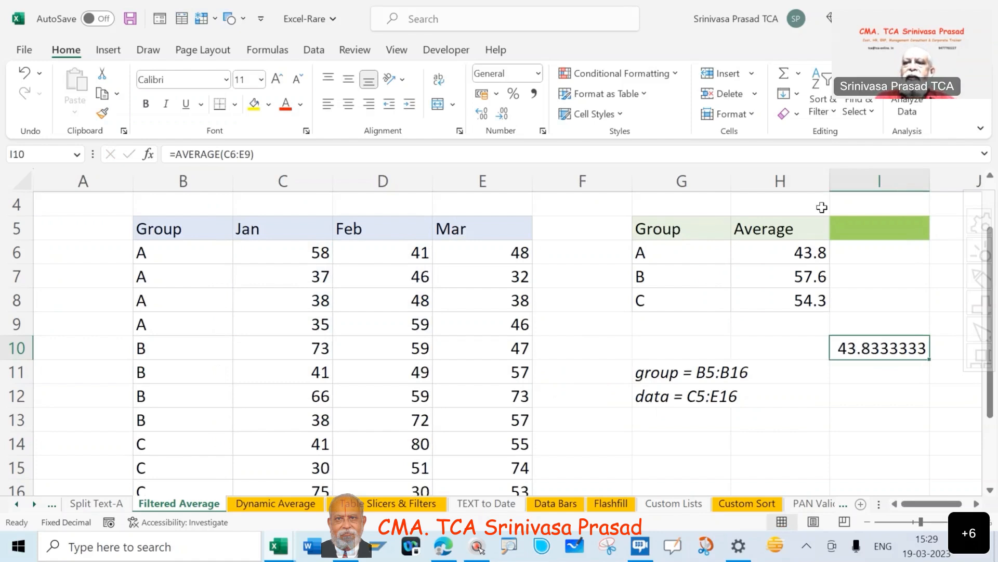
pyautogui.click(799, 74)
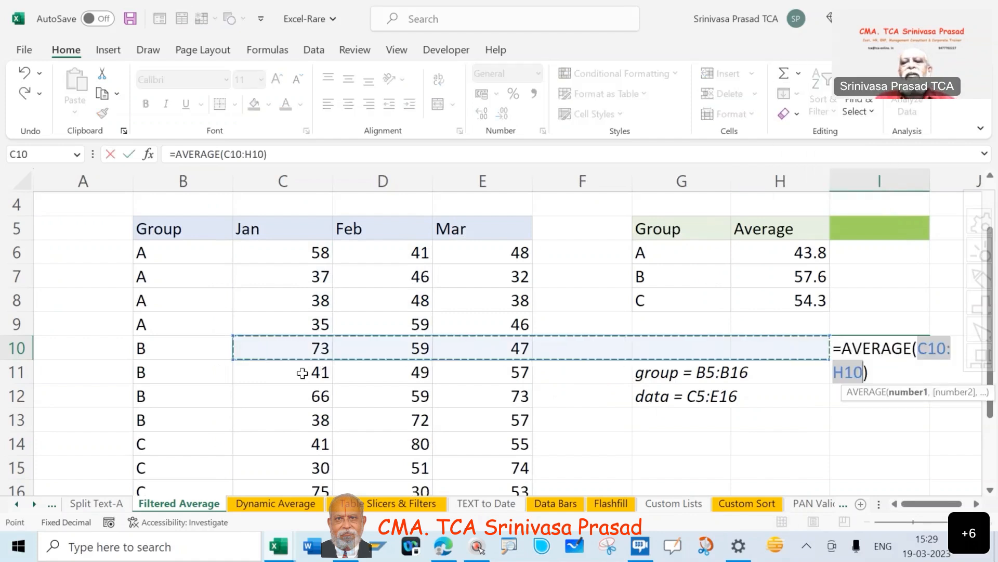
pyautogui.hotkey('ctrl', 'Return')
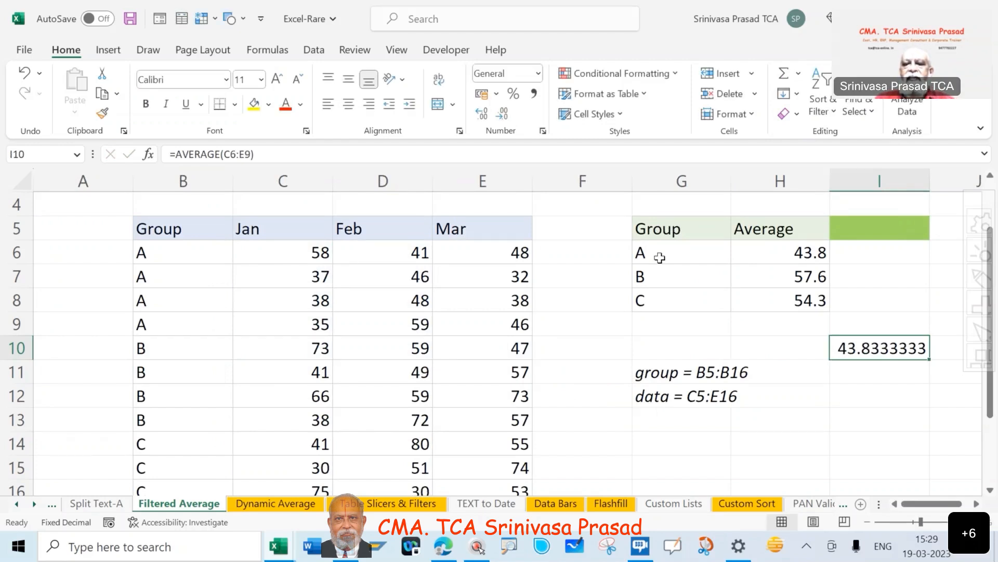
pyautogui.click(660, 257)
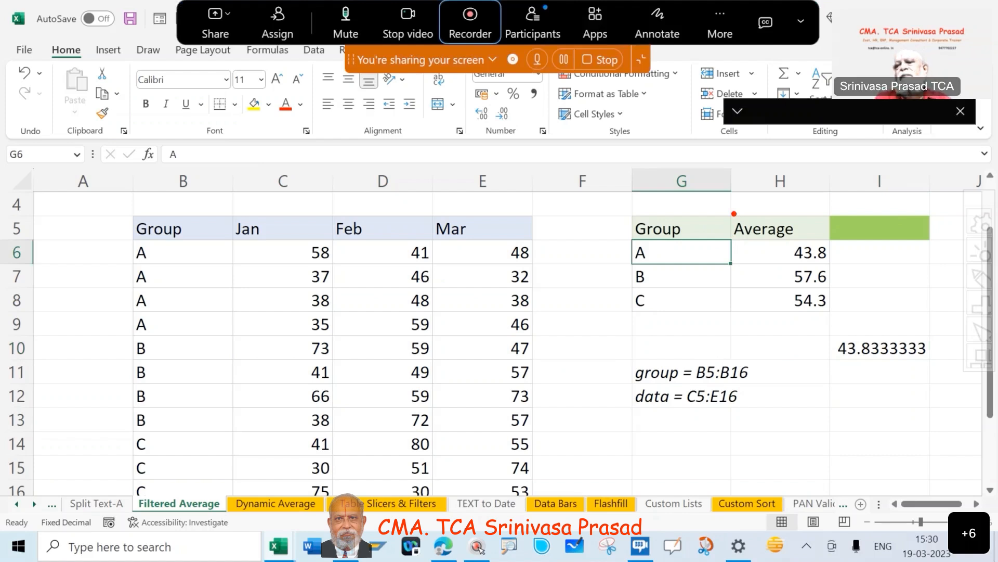
pyautogui.moveTo(734, 214); pyautogui.dragTo(845, 317)
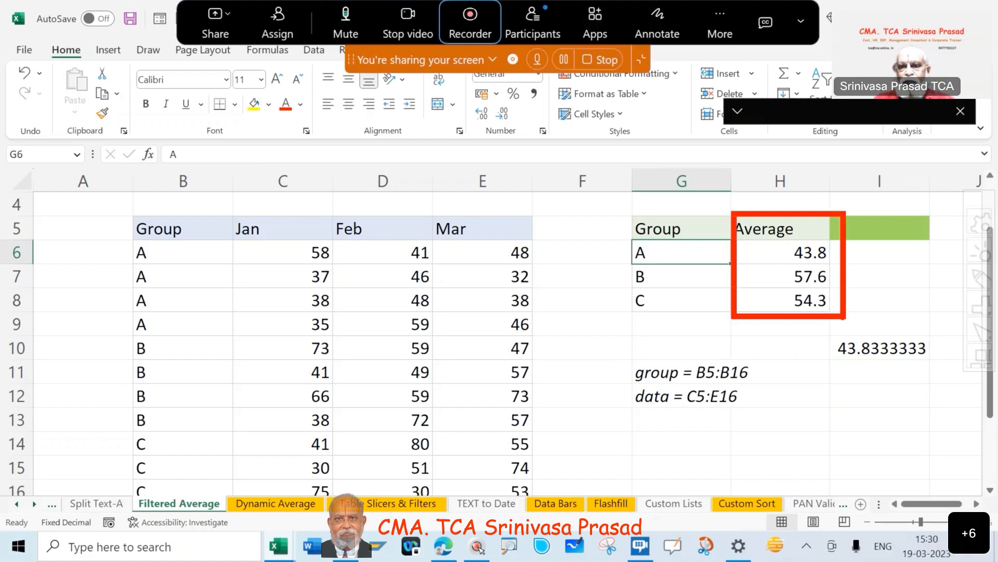
pyautogui.press('Escape')
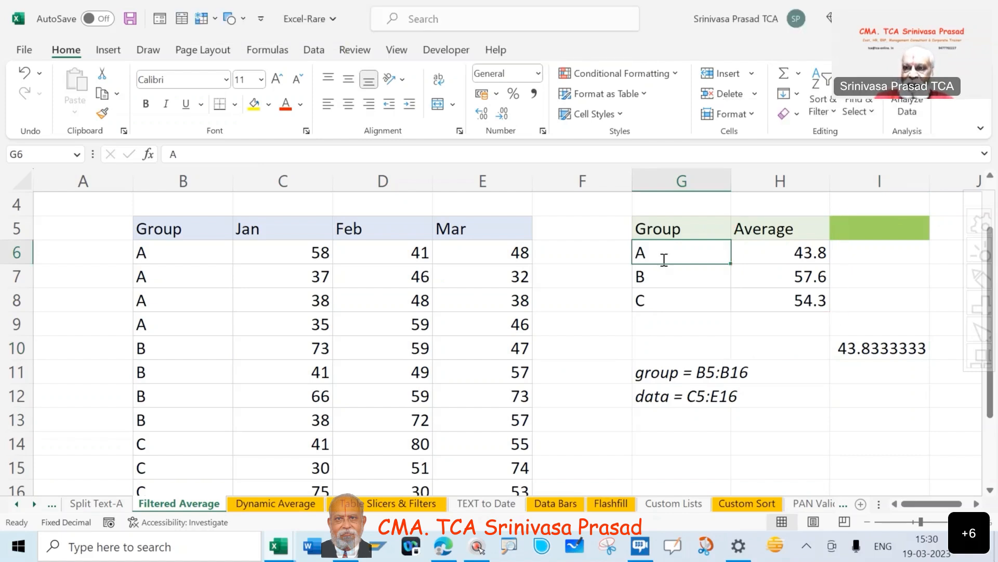
# Swap the first two group labels in the summary table, entering B in G6 and A in G7.
pyautogui.write('B')
pyautogui.press('Tab')
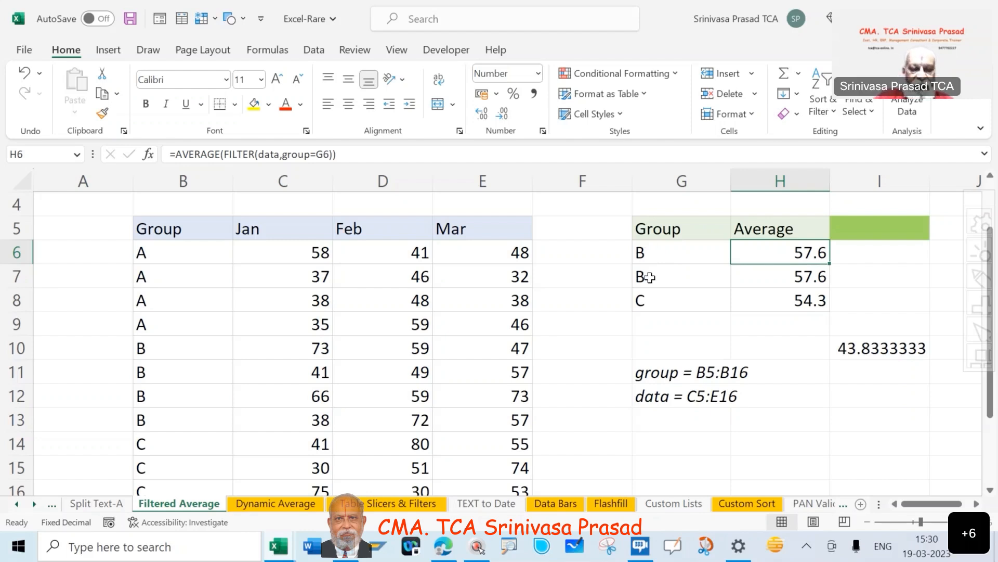
pyautogui.click(649, 277)
pyautogui.write('A')
pyautogui.press('Tab')
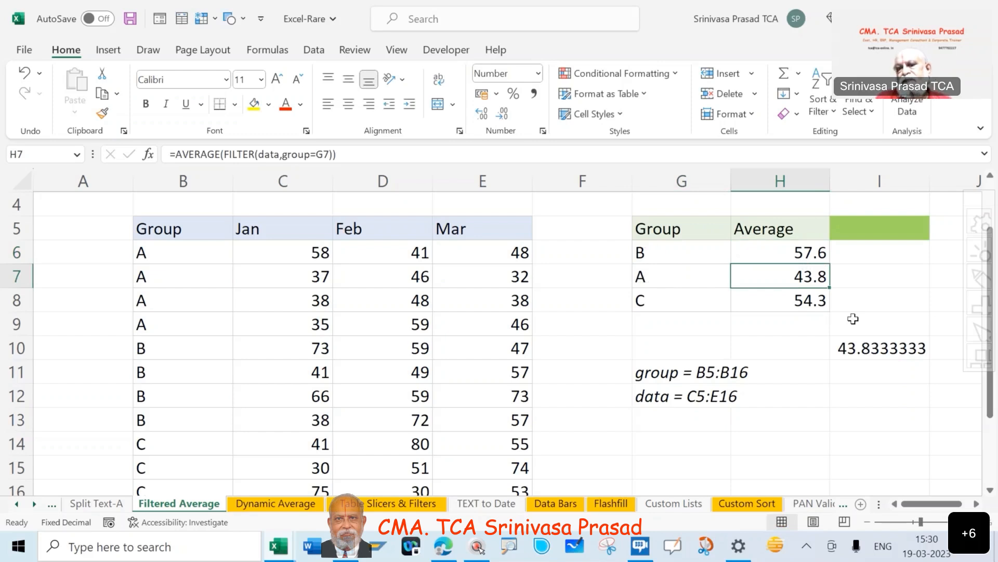
# Set the summary table's group labels to A in G6 and B in G7.
pyautogui.click(690, 260)
pyautogui.write('A')
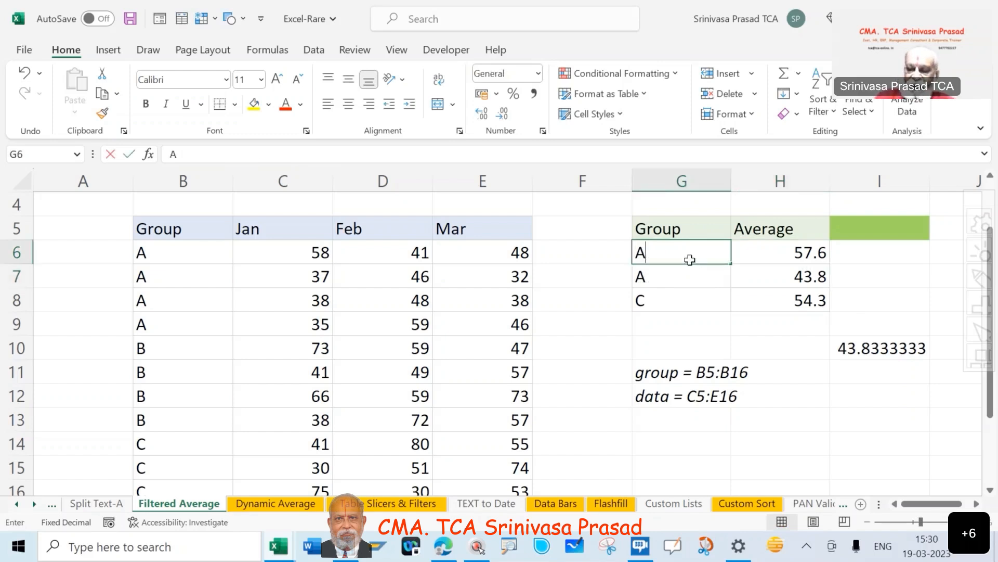
pyautogui.press('Return')
pyautogui.write('B')
pyautogui.press('Return')
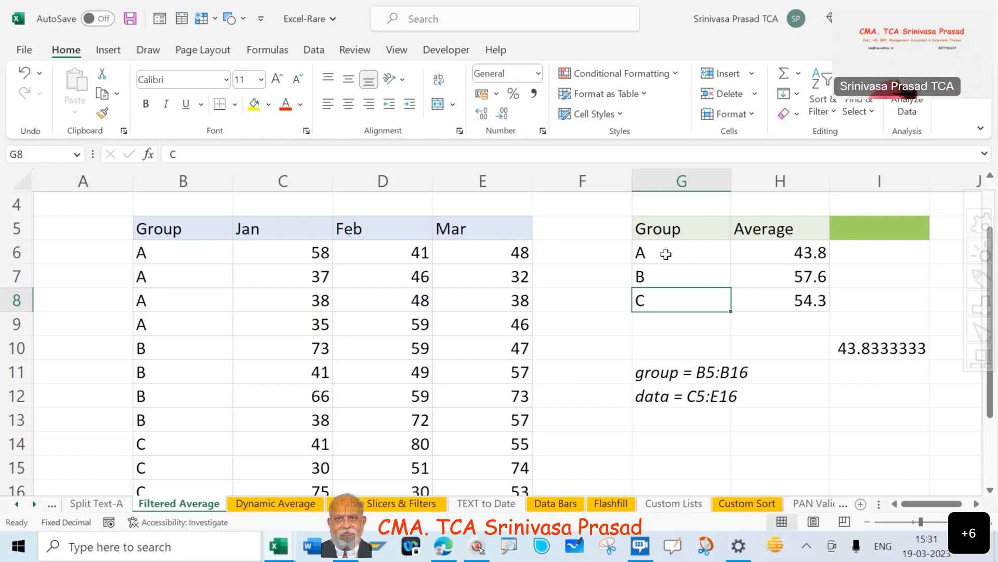
pyautogui.rightClick(666, 254)
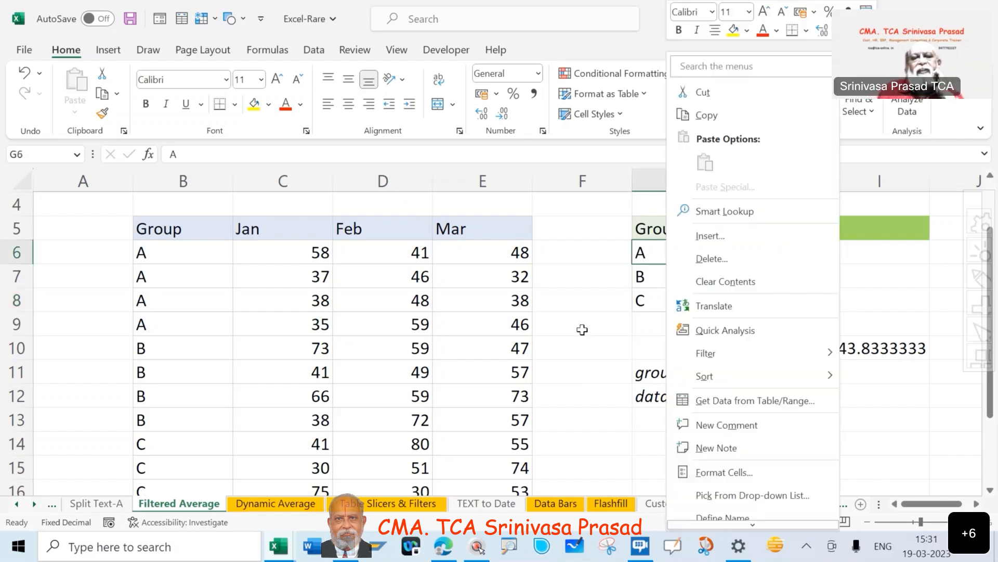
pyautogui.press('Escape')
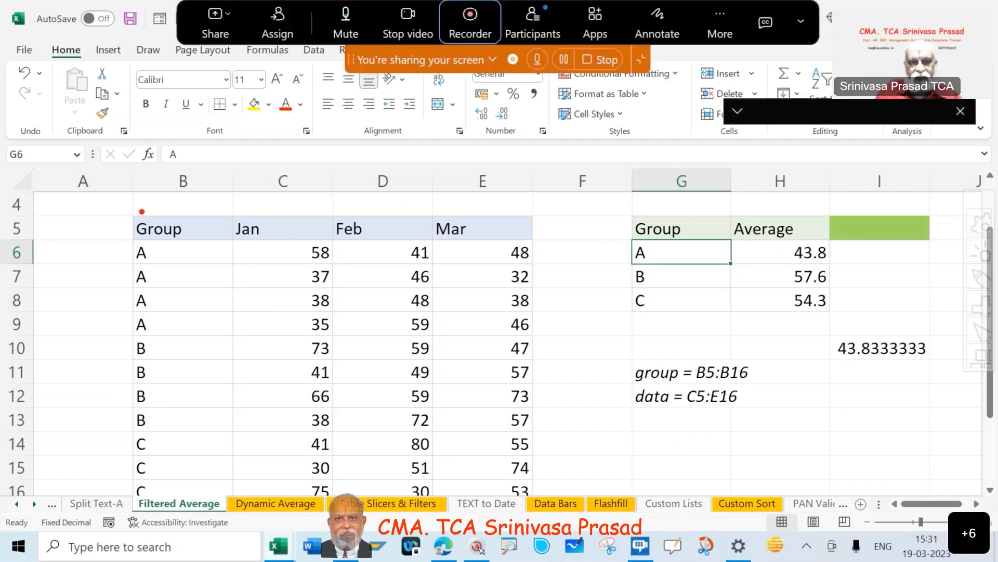
pyautogui.moveTo(128, 204)
pyautogui.mouseDown()
pyautogui.moveTo(561, 375)
pyautogui.moveTo(564, 498)
pyautogui.mouseUp()
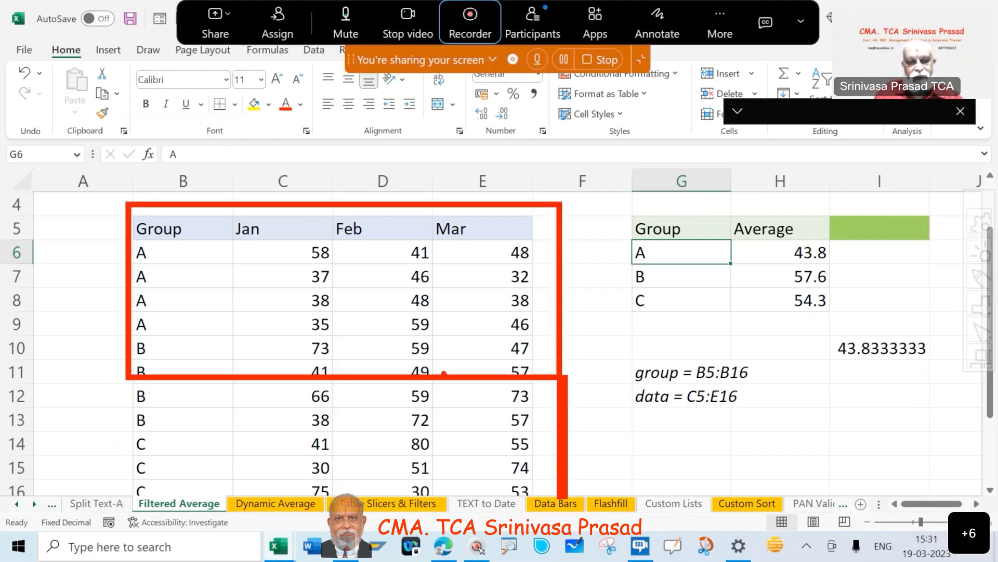
pyautogui.press('Escape')
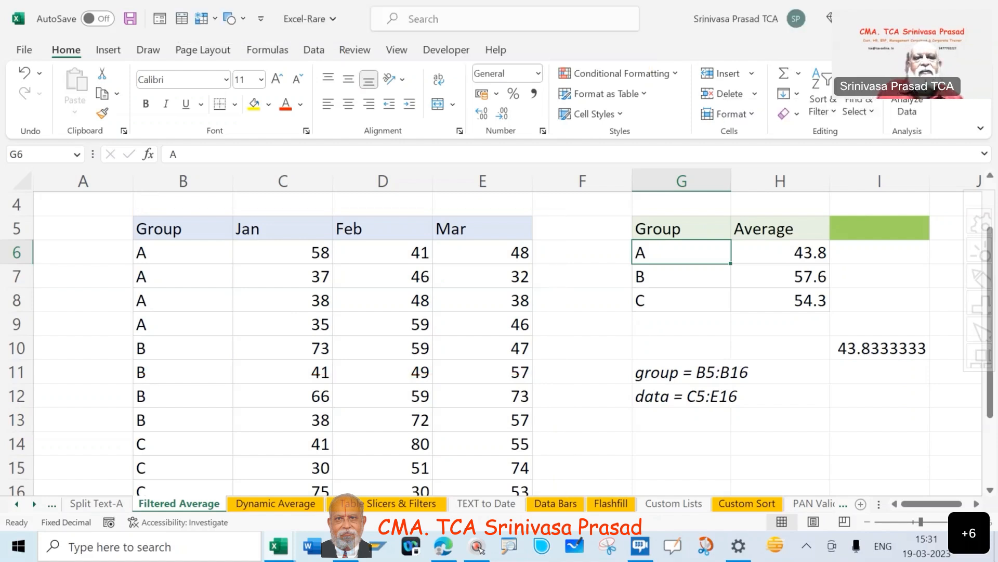
pyautogui.hotkey('ctrl', '2')
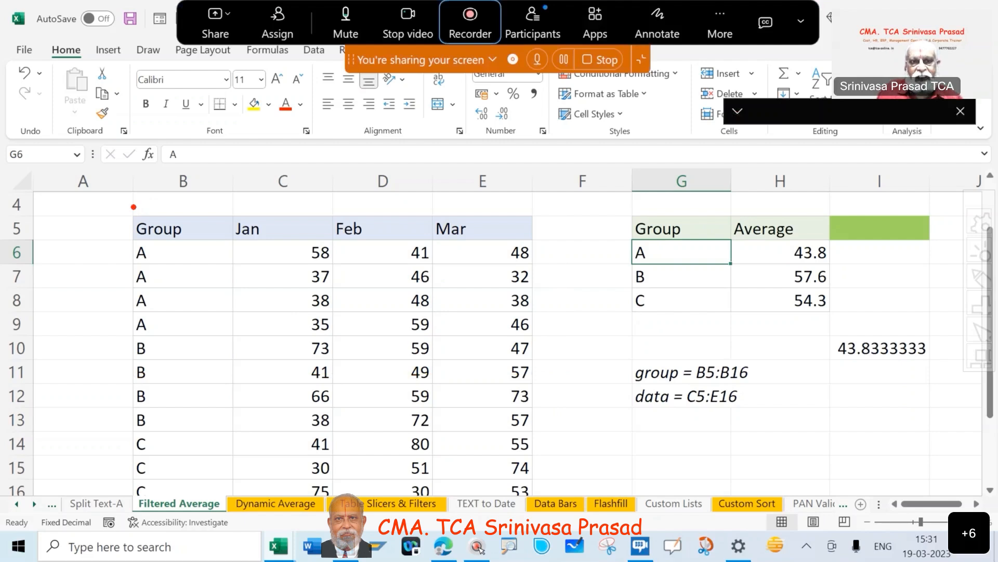
pyautogui.moveTo(134, 206)
pyautogui.mouseDown()
pyautogui.moveTo(553, 372)
pyautogui.moveTo(555, 505)
pyautogui.mouseUp()
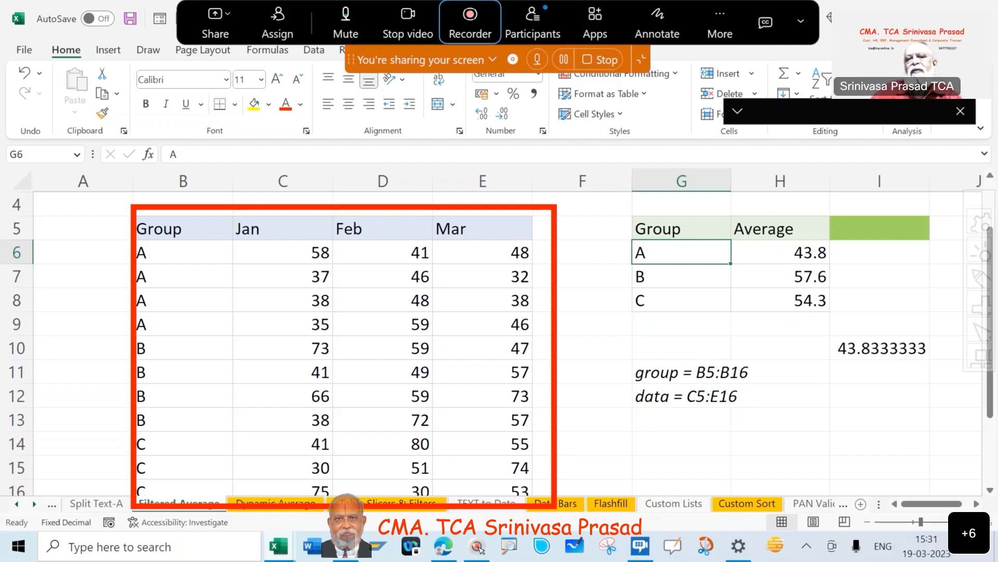
pyautogui.press('Escape')
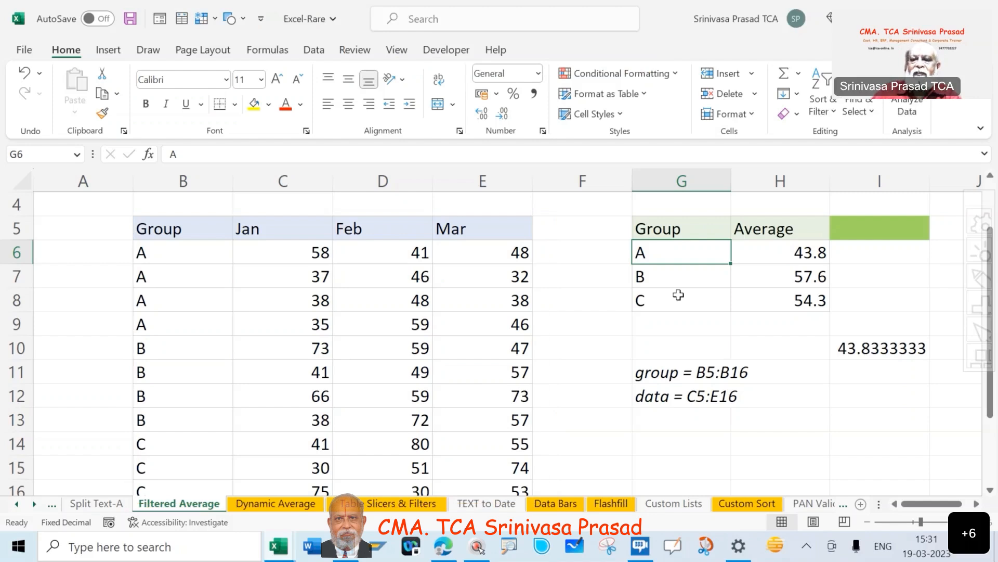
# Check the group range noted in G11 against the Group column cells from B5 down to B17.
pyautogui.click(645, 380)
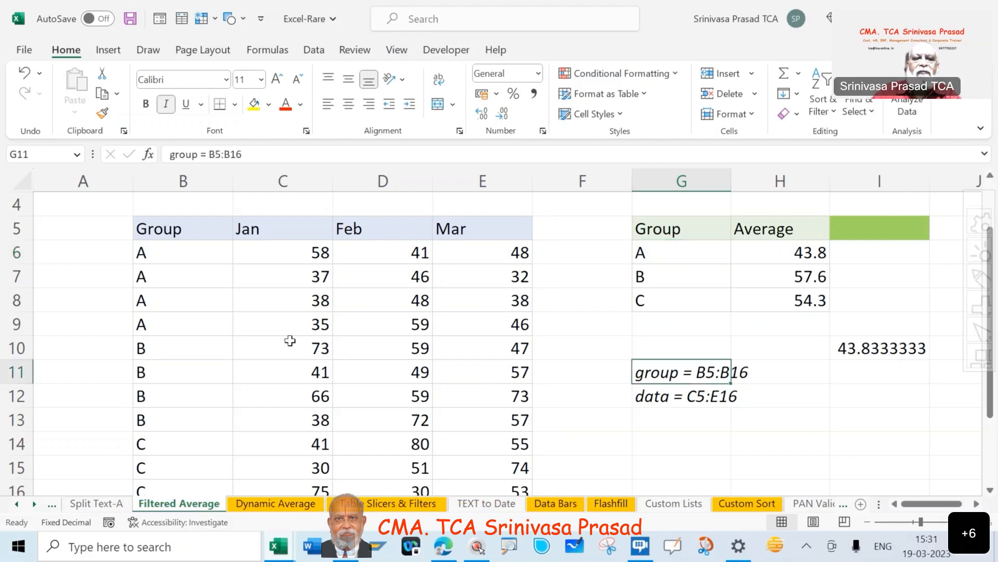
pyautogui.click(196, 256)
pyautogui.click(204, 233)
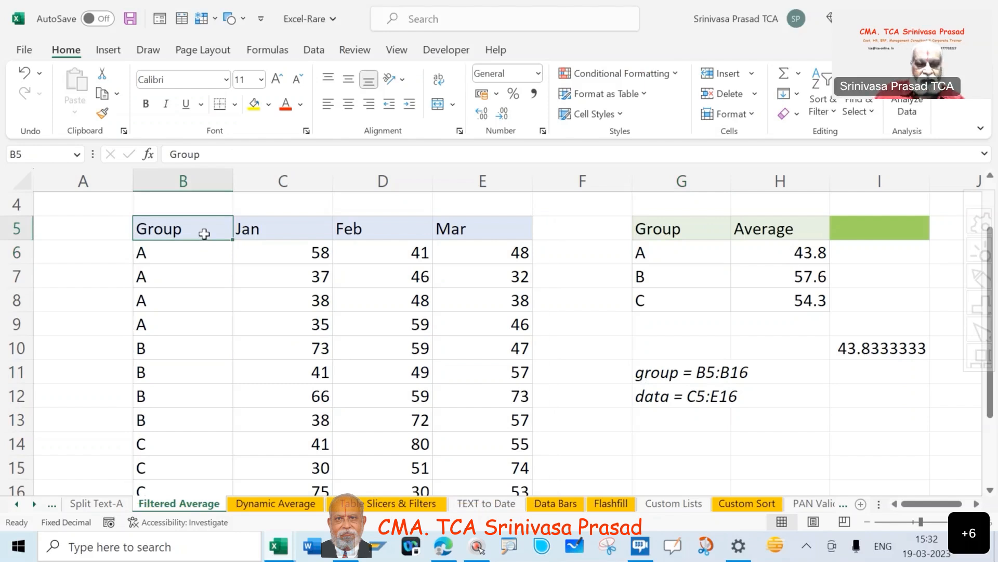
pyautogui.hotkey('ctrl', 'shift', 'Down')
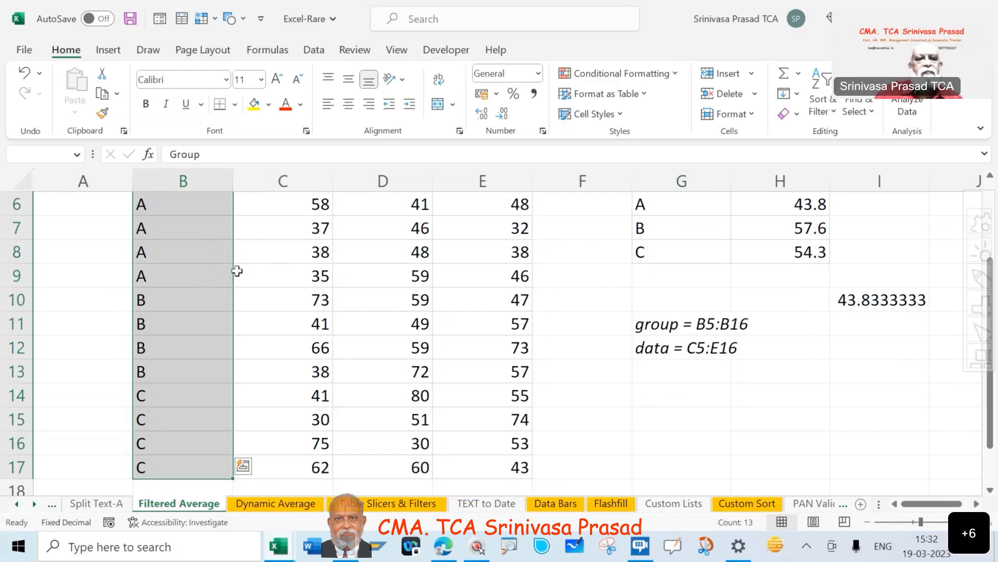
# Delete the empty row 1 above the sheet title.
pyautogui.press('Escape')
pyautogui.scroll(2, 237, 271)
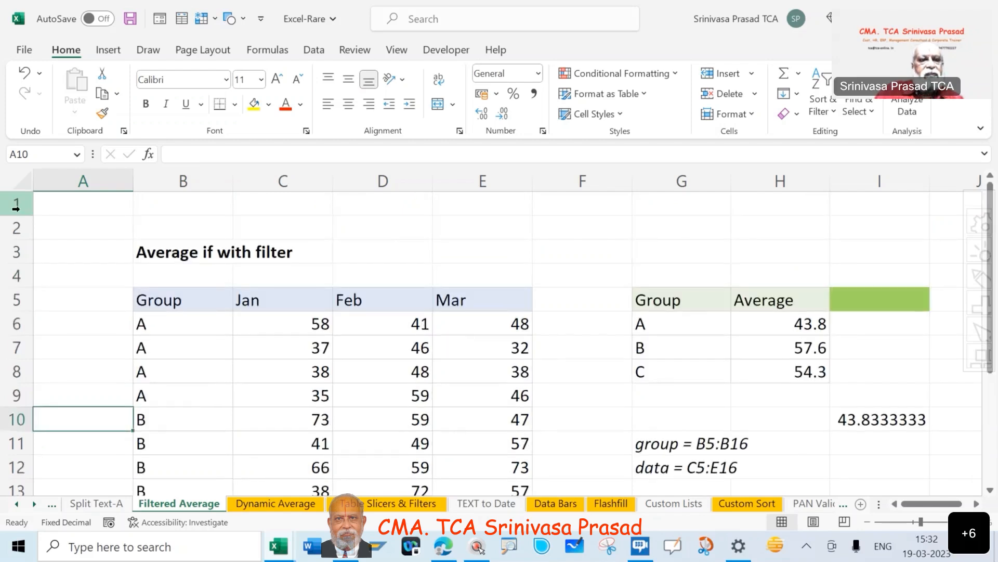
pyautogui.rightClick(15, 208)
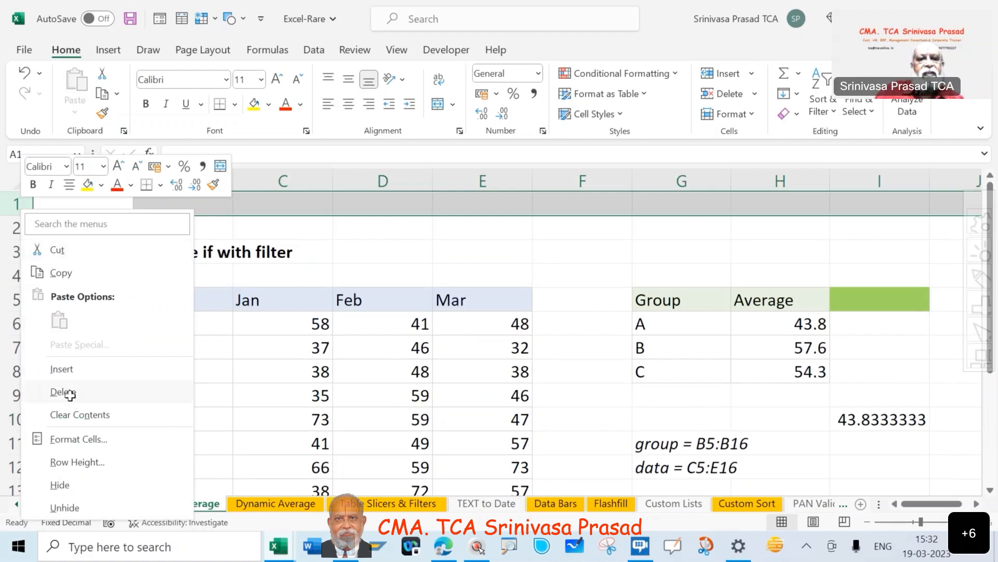
pyautogui.click(70, 393)
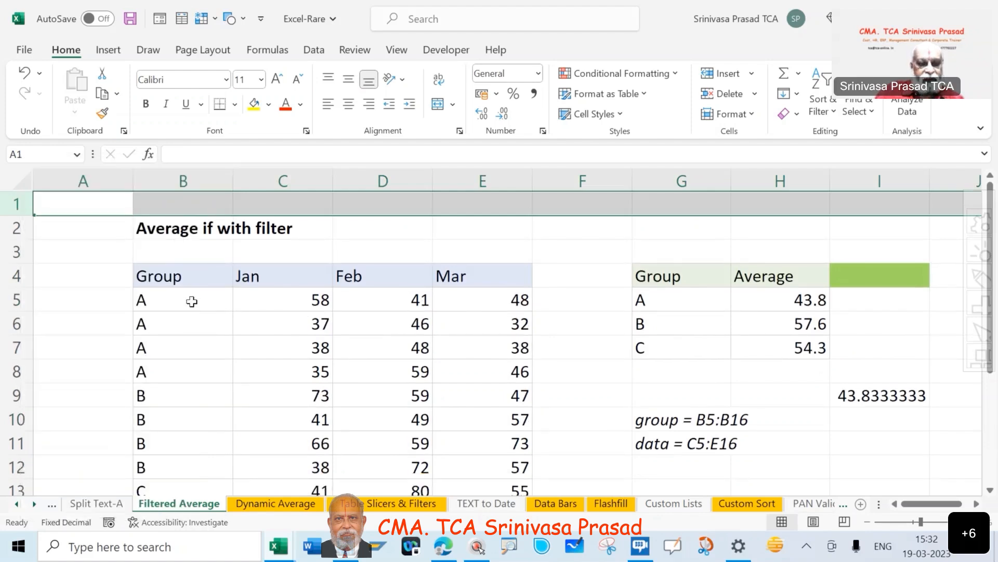
# Select the group labels in B5:B16 to compare them with the noted group range.
pyautogui.click(192, 301)
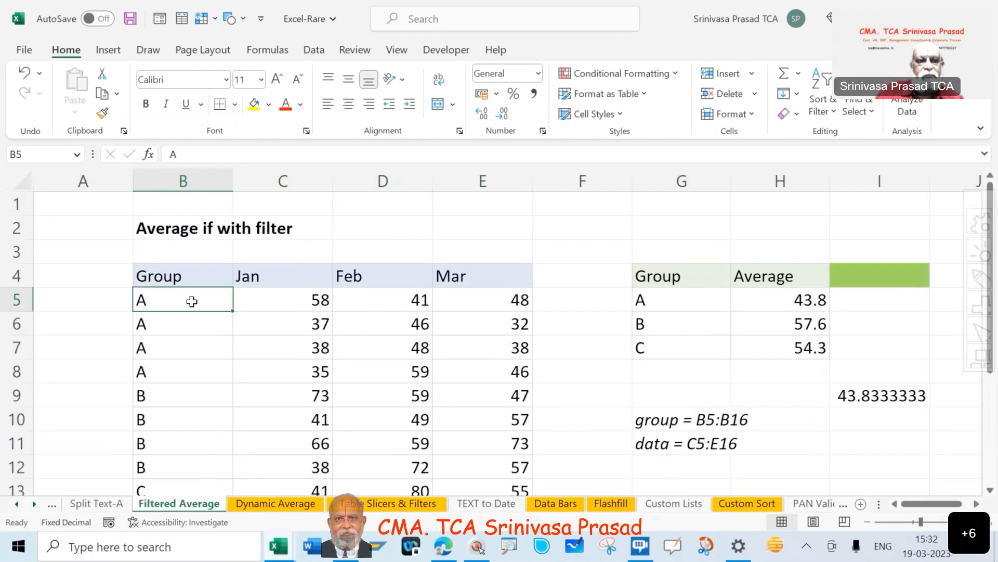
pyautogui.hotkey('shift', 'Down')
pyautogui.hotkey('shift', 'Down')
pyautogui.hotkey('shift', 'Down')
pyautogui.hotkey('shift', 'Down')
pyautogui.hotkey('shift', 'Down')
pyautogui.hotkey('shift', 'Down')
pyautogui.hotkey('shift', 'Down')
pyautogui.hotkey('shift', 'Down')
pyautogui.hotkey('shift', 'Down')
pyautogui.hotkey('shift', 'Down')
pyautogui.hotkey('shift', 'Down')
pyautogui.hotkey('shift', 'Down')
pyautogui.hotkey('shift', 'Down')
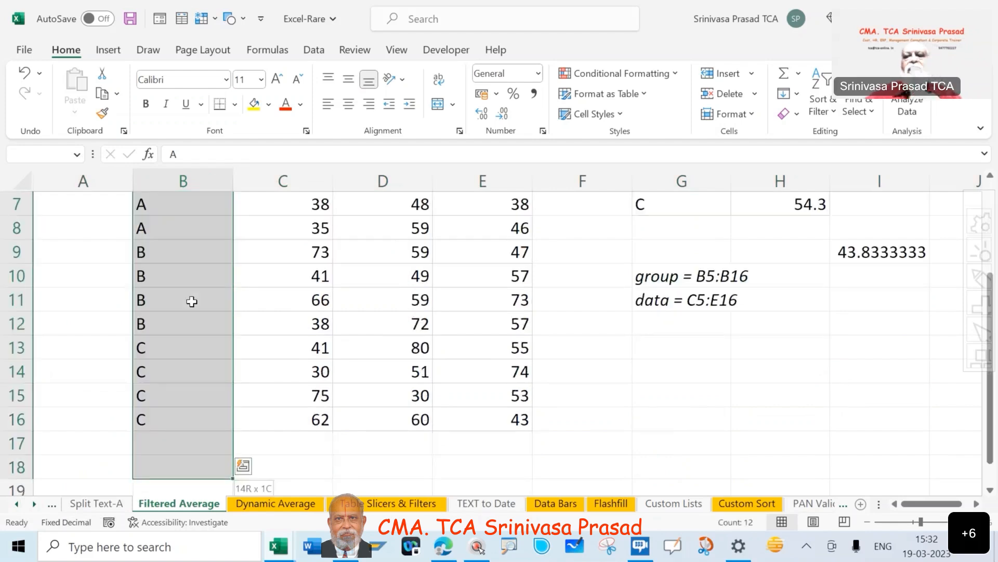
pyautogui.hotkey('shift', 'Up')
pyautogui.hotkey('shift', 'Up')
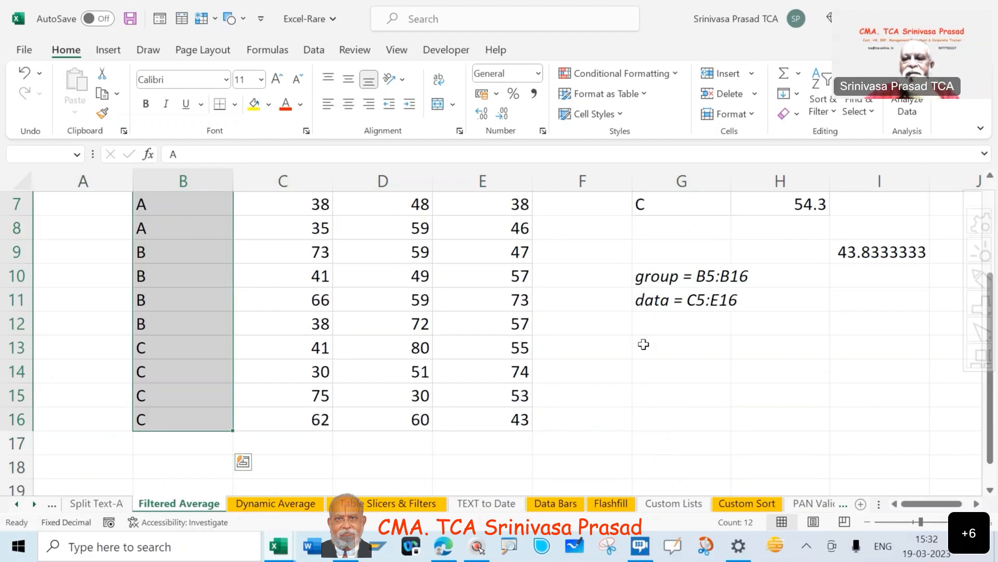
pyautogui.scroll(2, 643, 344)
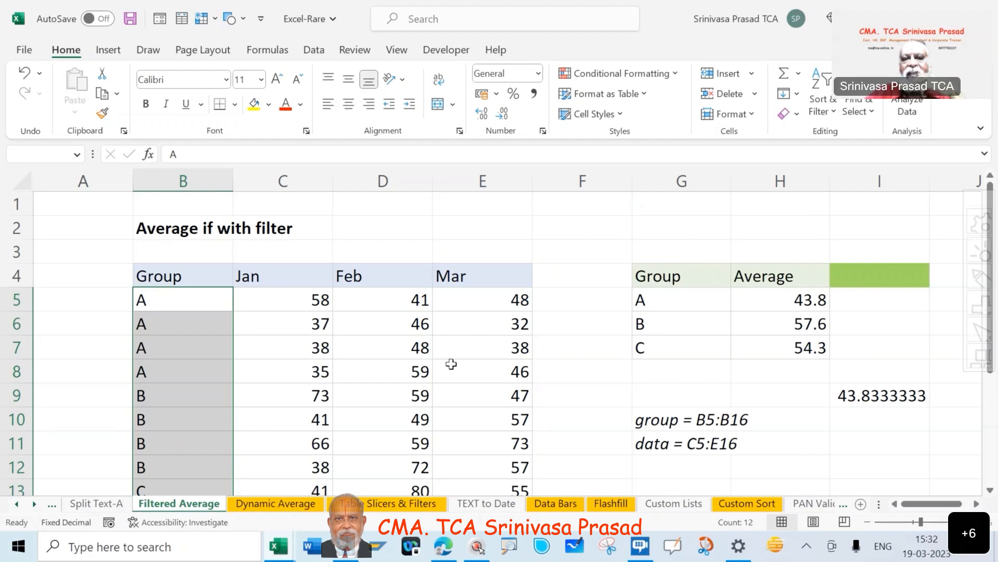
# Check the January values in C5:C16 against the noted data range and inspect the average formula in H5.
pyautogui.click(279, 300)
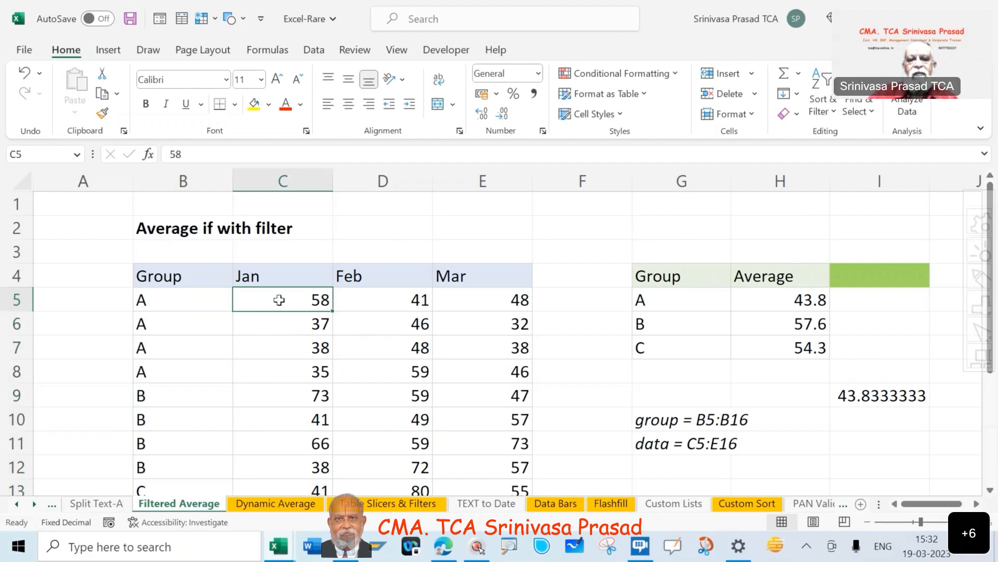
pyautogui.hotkey('ctrl', 'shift', 'Down')
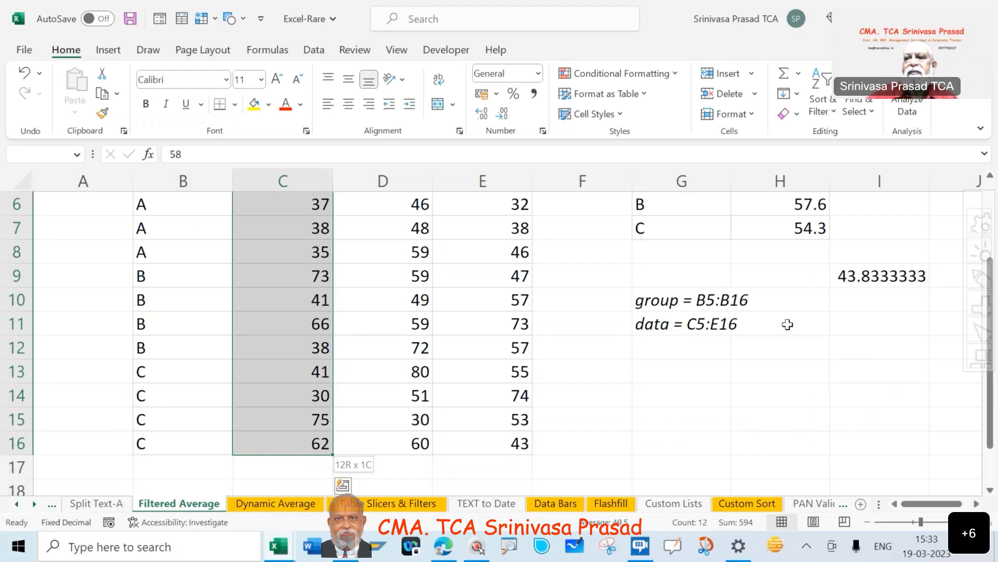
pyautogui.scroll(2, 805, 302)
pyautogui.click(806, 301)
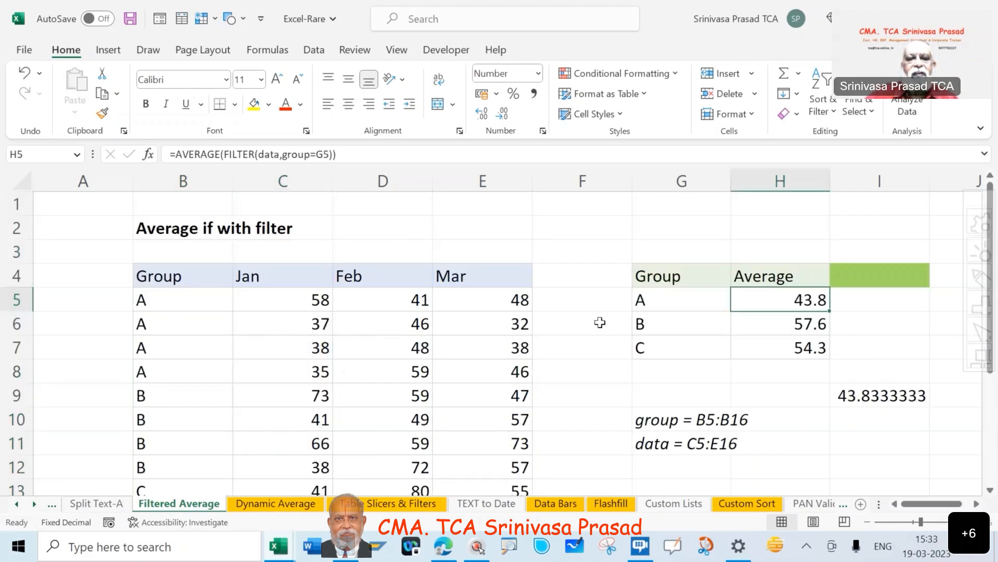
# Select the group labels from B5 down, and go to the named range group to check its cells.
pyautogui.click(206, 299)
pyautogui.hotkey('shift', 'Down')
pyautogui.hotkey('shift', 'Down')
pyautogui.hotkey('shift', 'Down')
pyautogui.hotkey('shift', 'Down')
pyautogui.hotkey('shift', 'Down')
pyautogui.hotkey('shift', 'Down')
pyautogui.hotkey('shift', 'Down')
pyautogui.hotkey('shift', 'Down')
pyautogui.hotkey('shift', 'Down')
pyautogui.hotkey('shift', 'Down')
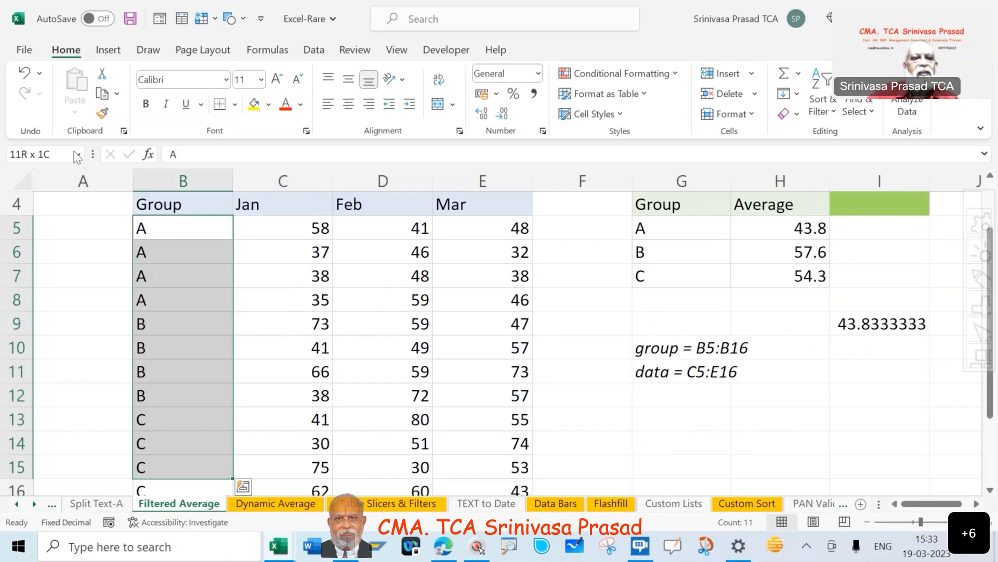
pyautogui.click(77, 155)
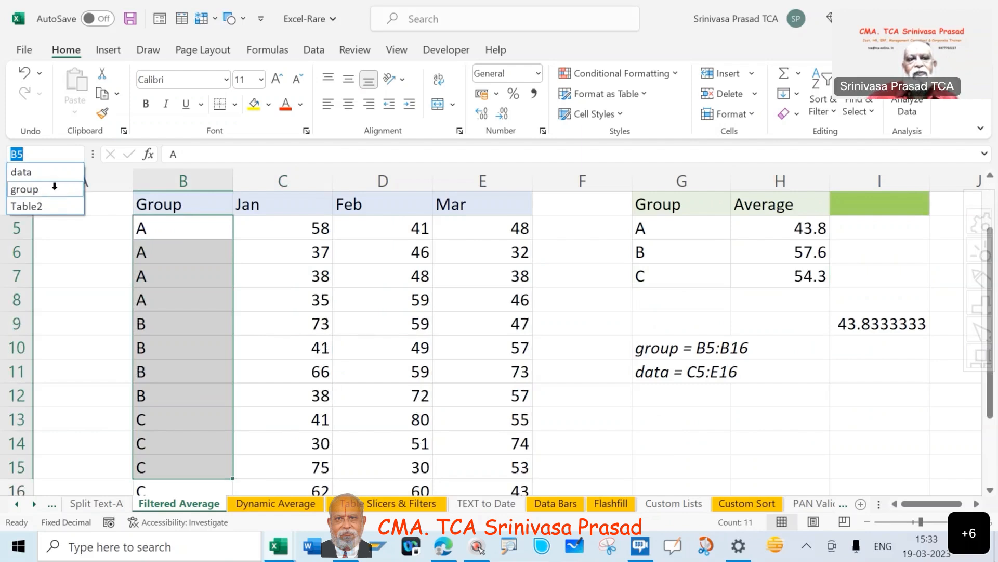
pyautogui.click(54, 189)
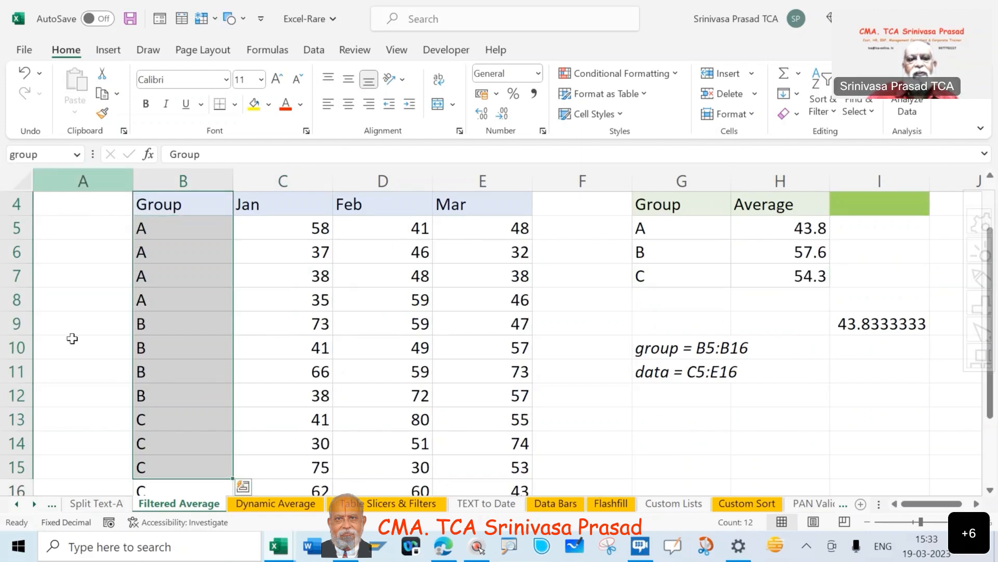
pyautogui.click(131, 343)
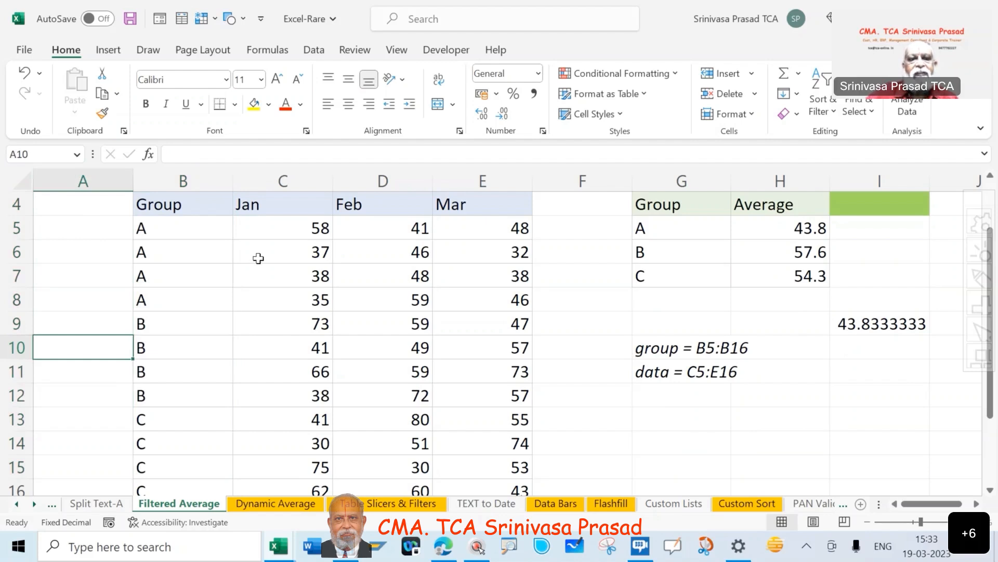
# Select the monthly values from C5 down and across to March to review the data range.
pyautogui.scroll(1, 259, 259)
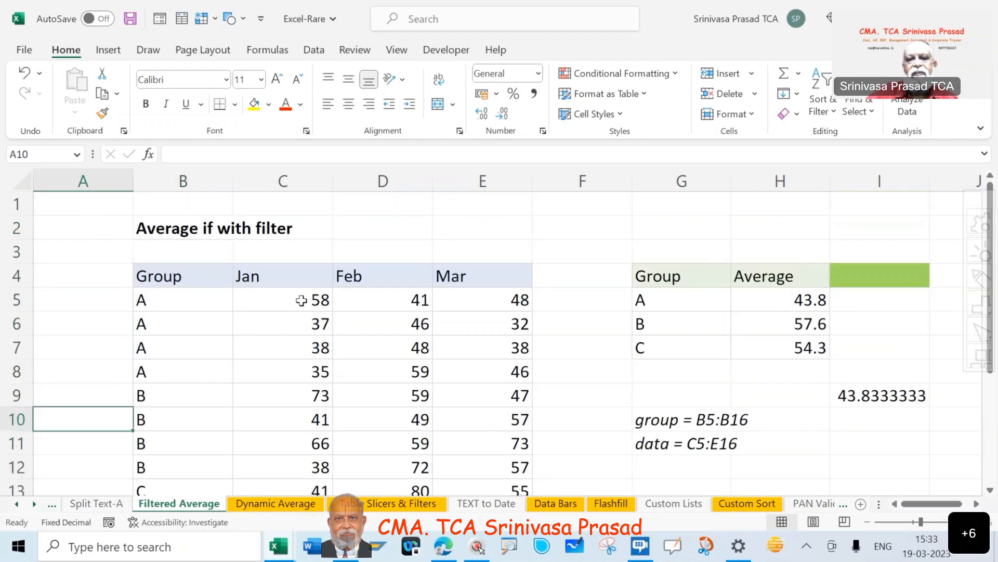
pyautogui.click(302, 300)
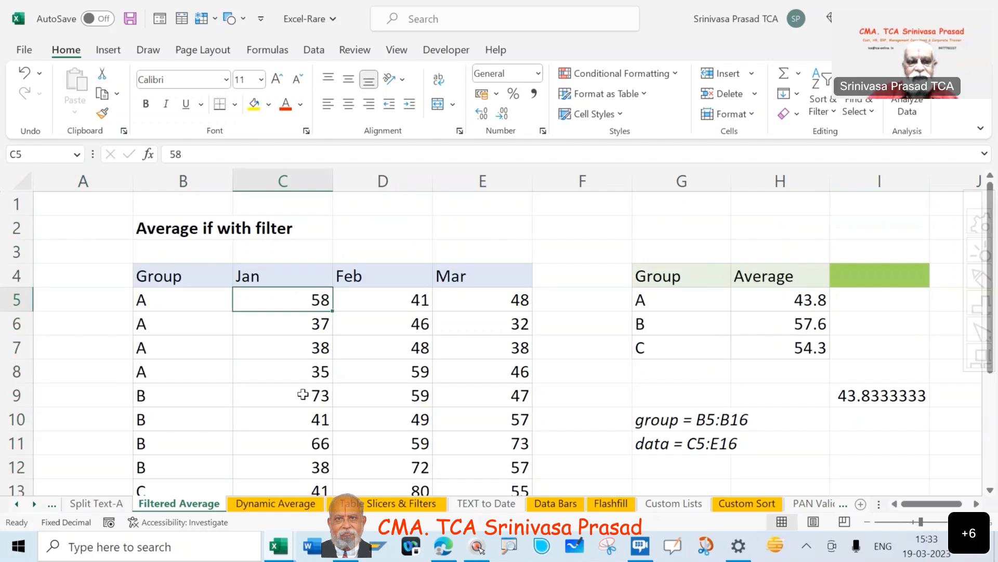
pyautogui.hotkey('shift', 'Down')
pyautogui.hotkey('shift', 'Down')
pyautogui.hotkey('shift', 'Down')
pyautogui.hotkey('shift', 'Down')
pyautogui.hotkey('shift', 'Down')
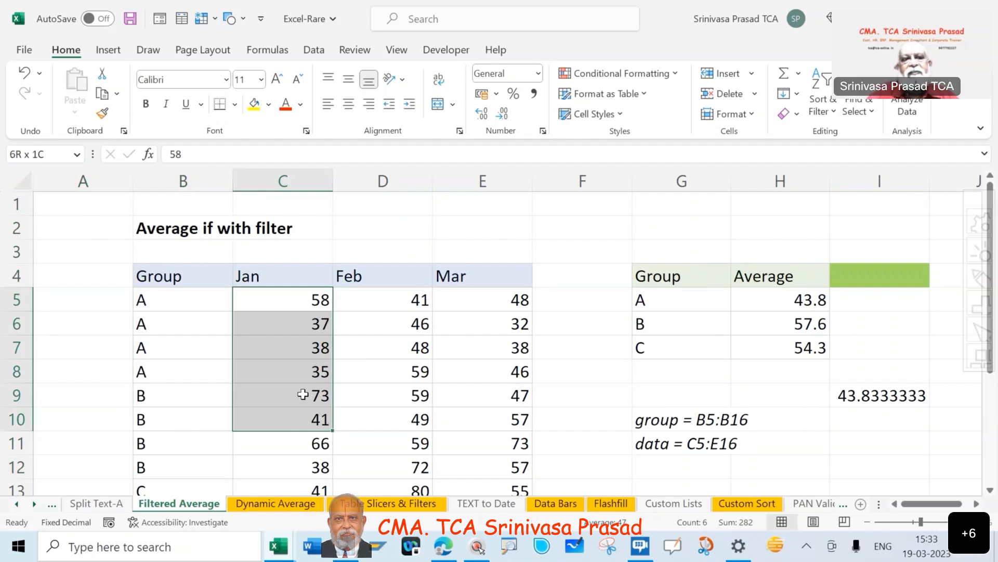
pyautogui.hotkey('ctrl', 'shift', 'Down')
pyautogui.hotkey('ctrl', 'shift', 'Right')
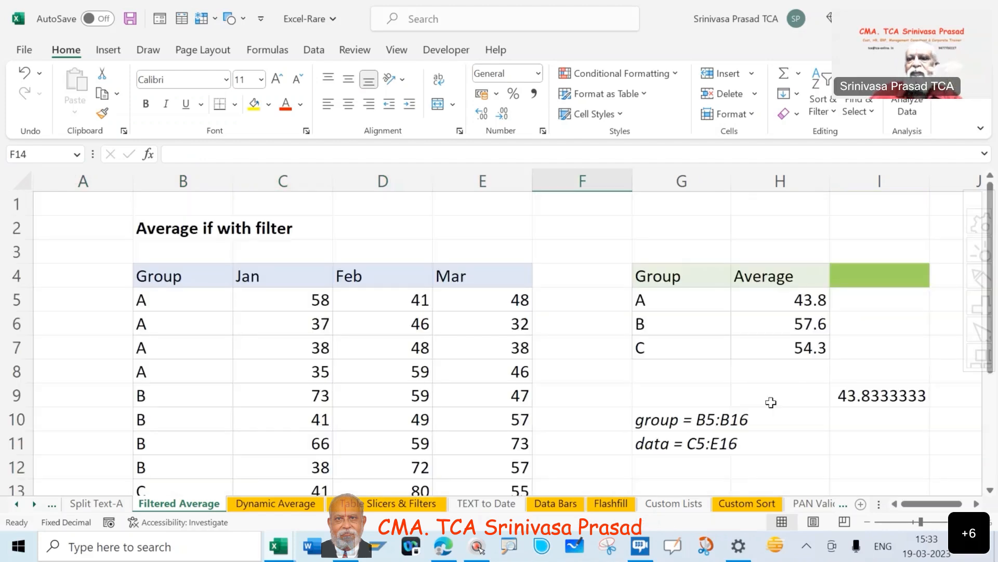
# Examine the AVERAGE and FILTER formula in H5 together with its criterion in G5 and the group range note in G10.
pyautogui.click(770, 302)
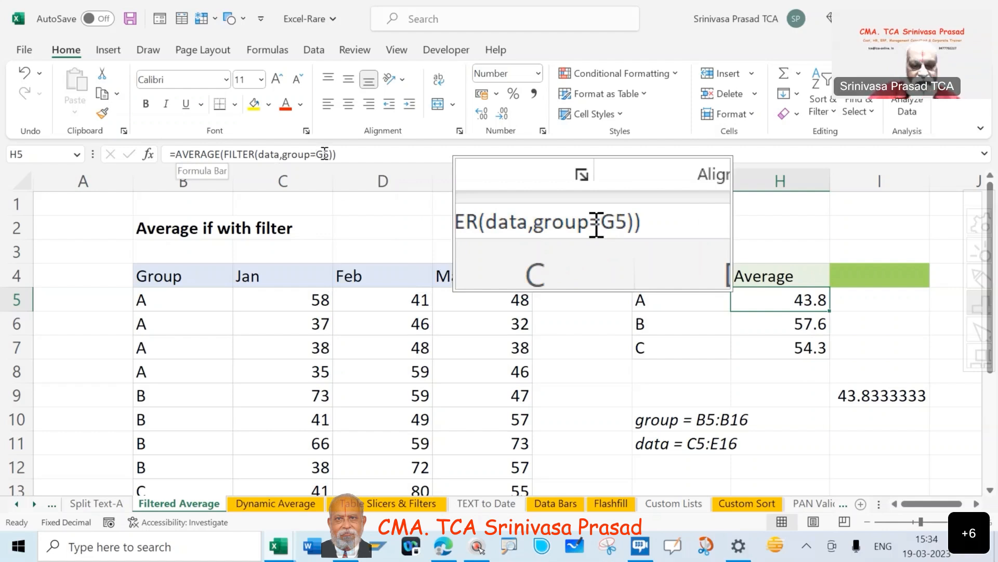
pyautogui.click(660, 299)
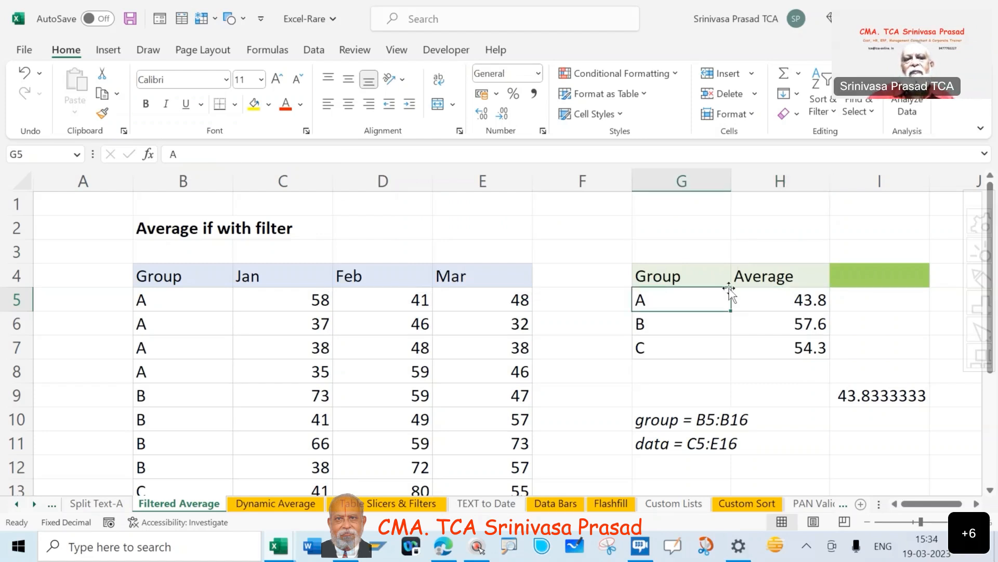
pyautogui.click(775, 299)
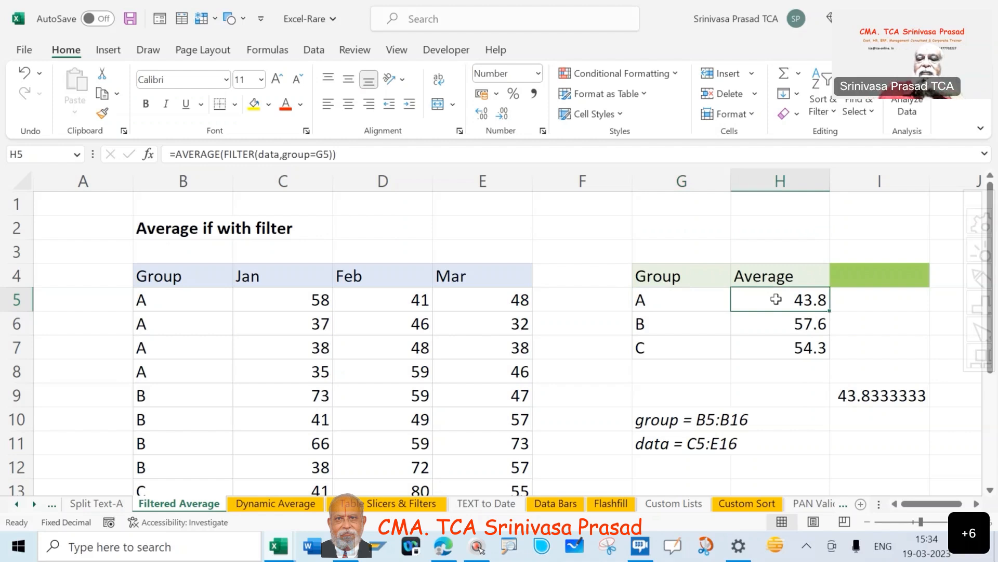
pyautogui.click(644, 418)
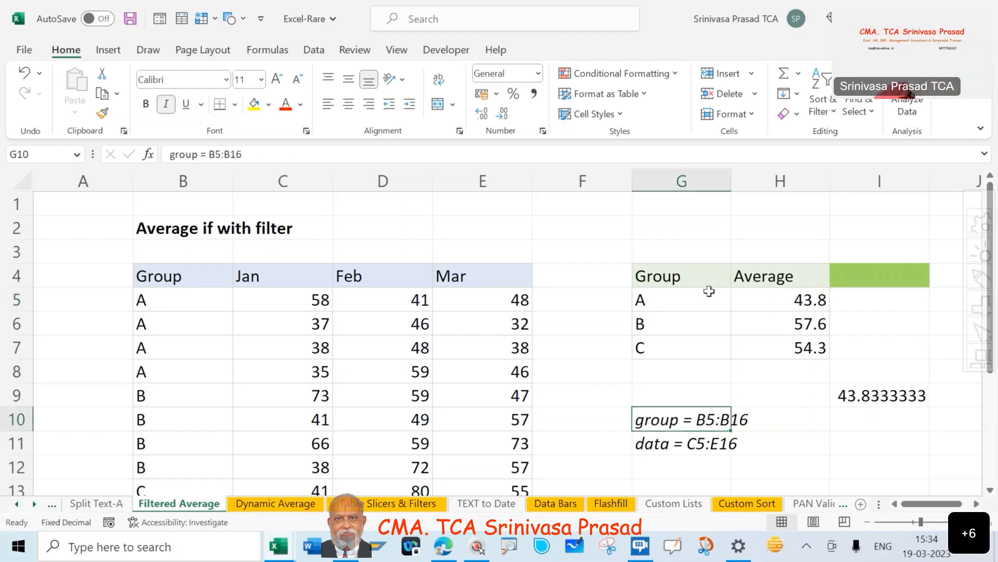
pyautogui.click(779, 298)
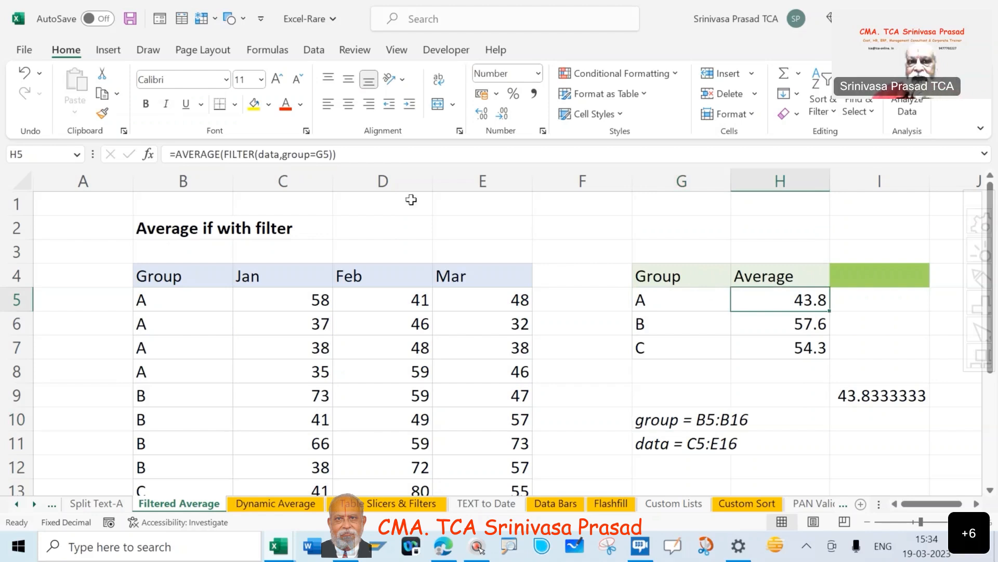
pyautogui.click(692, 302)
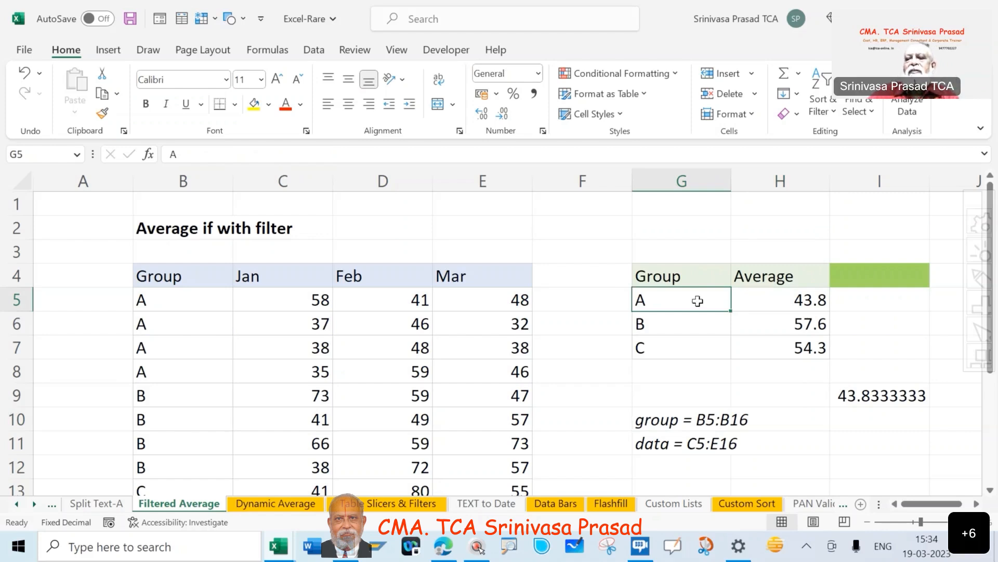
pyautogui.click(772, 298)
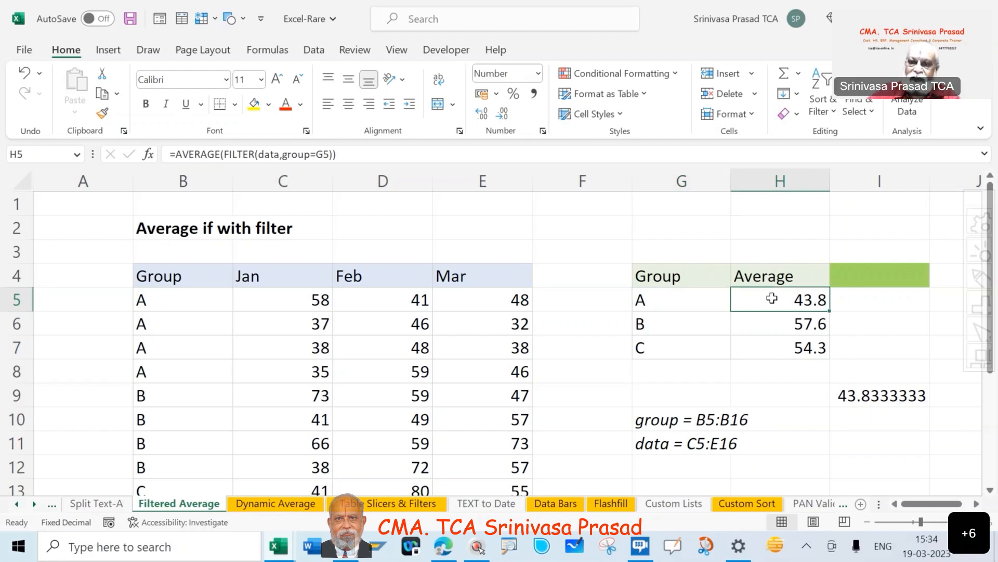
pyautogui.click(694, 298)
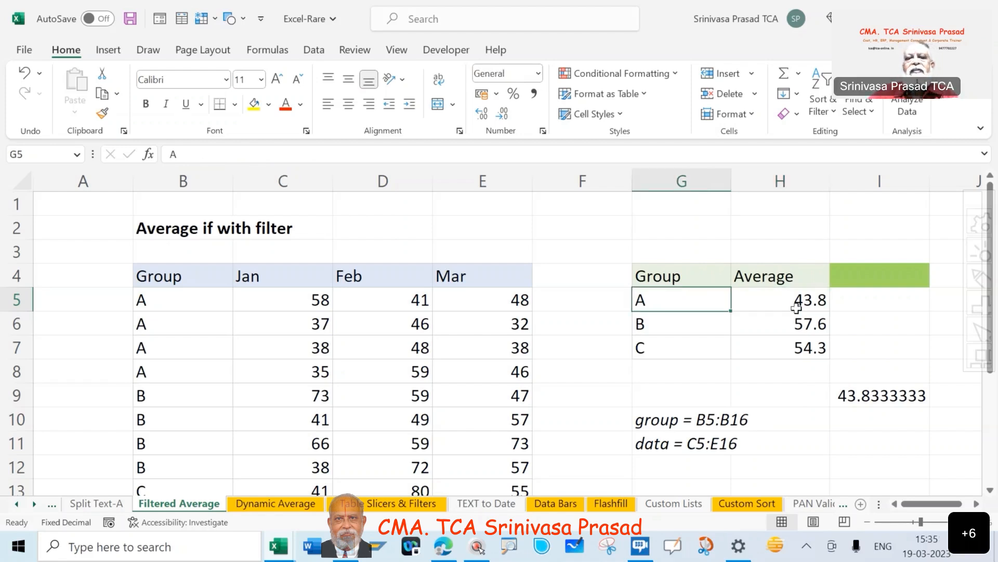
pyautogui.click(796, 306)
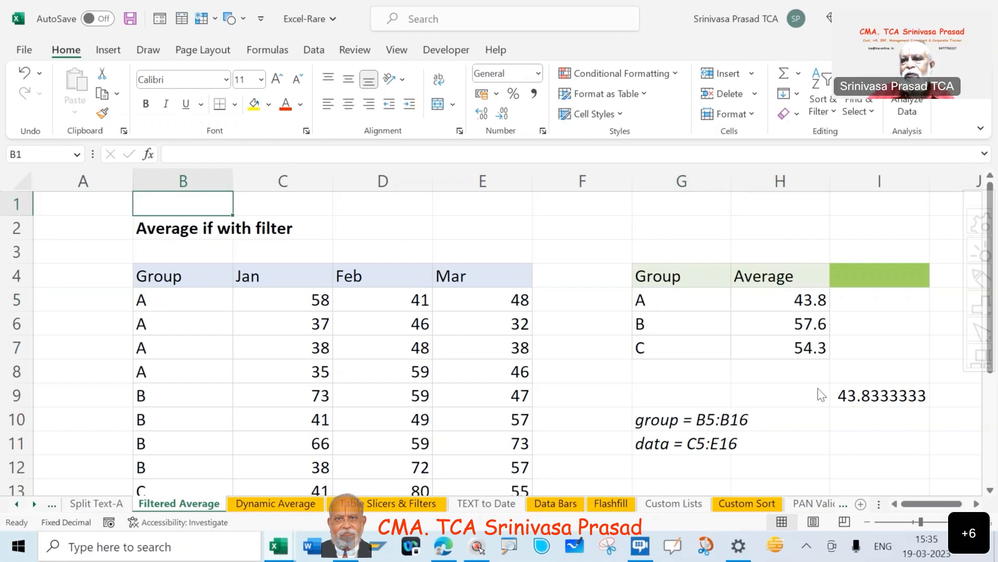
pyautogui.click(821, 111)
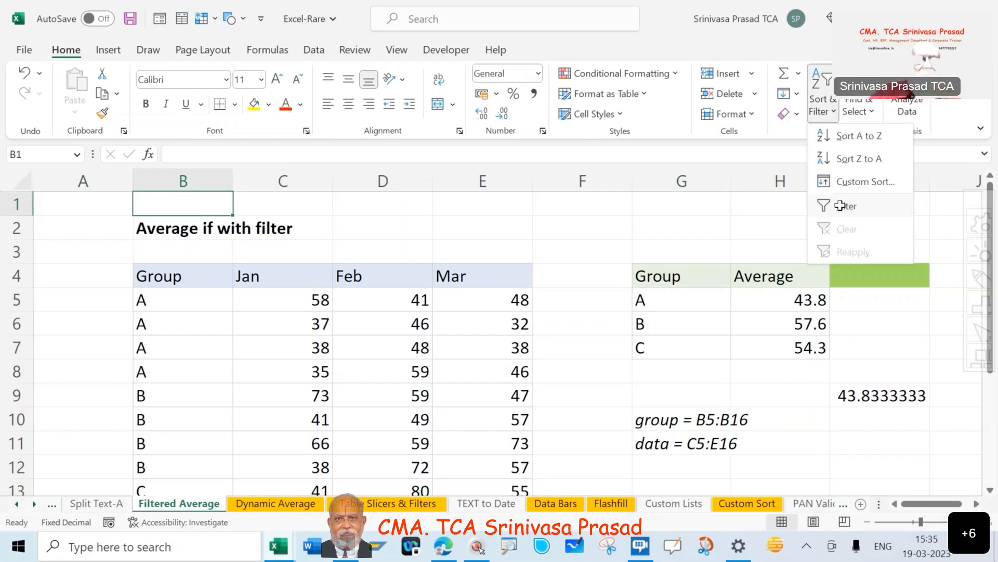
pyautogui.click(840, 205)
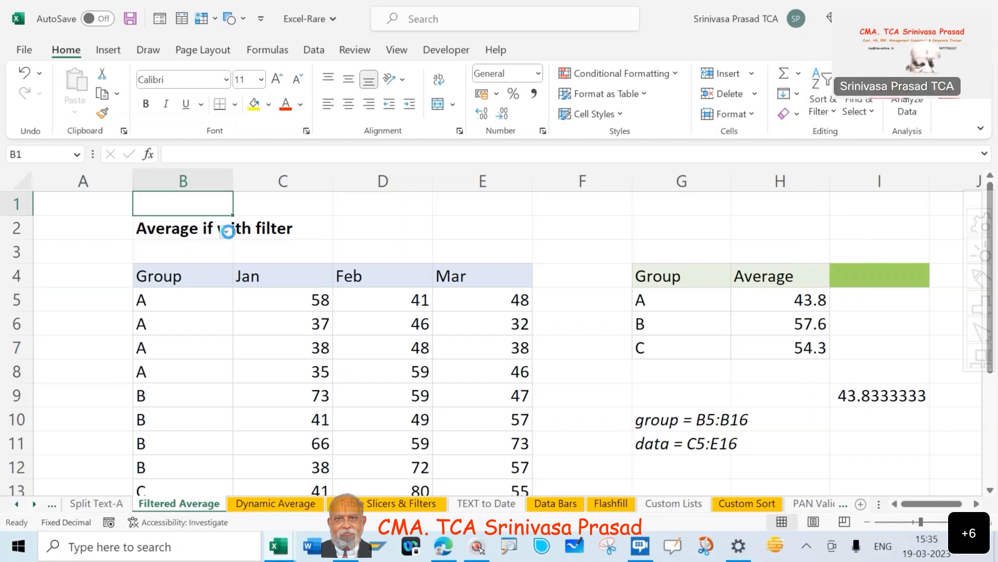
pyautogui.click(226, 232)
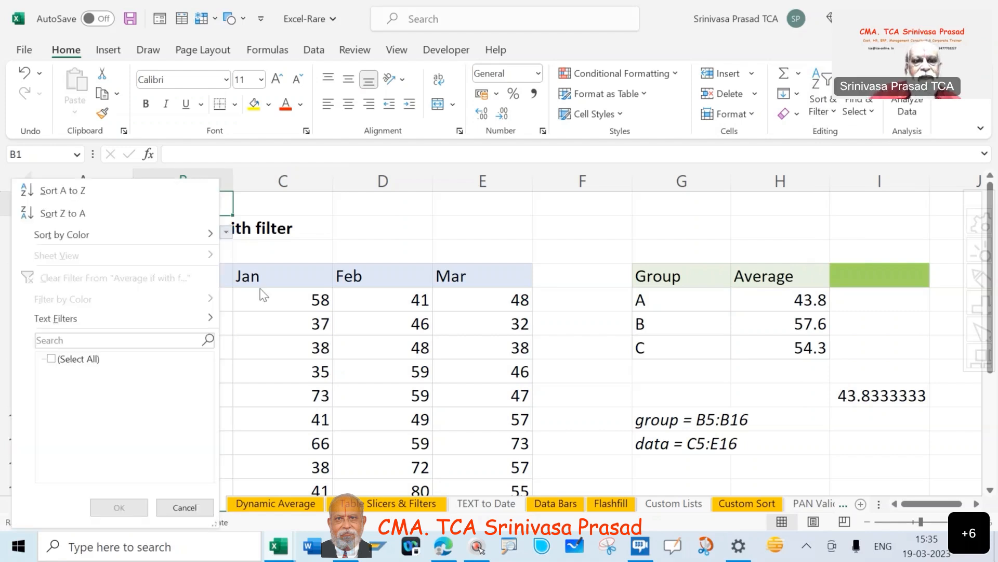
pyautogui.click(260, 289)
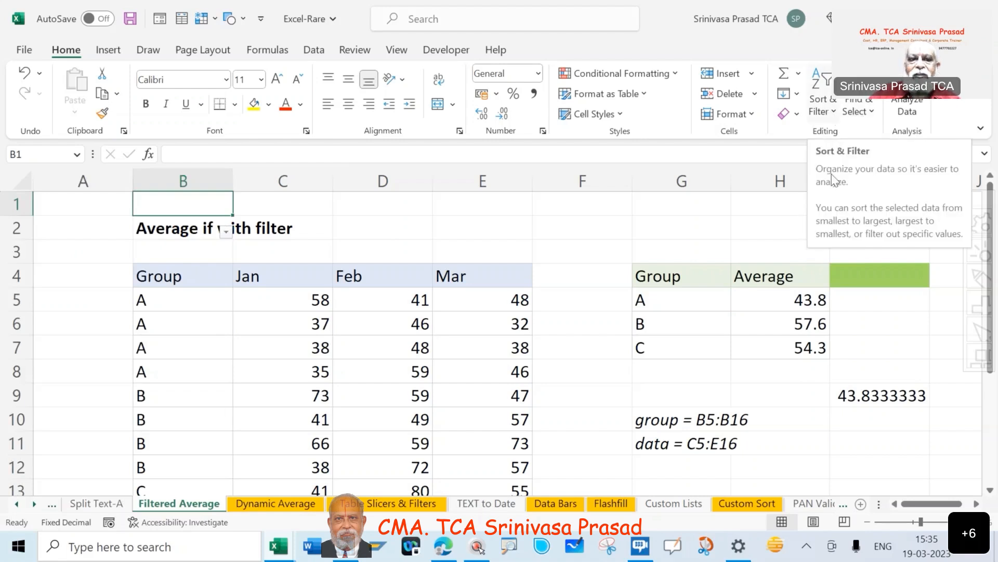
pyautogui.click(822, 104)
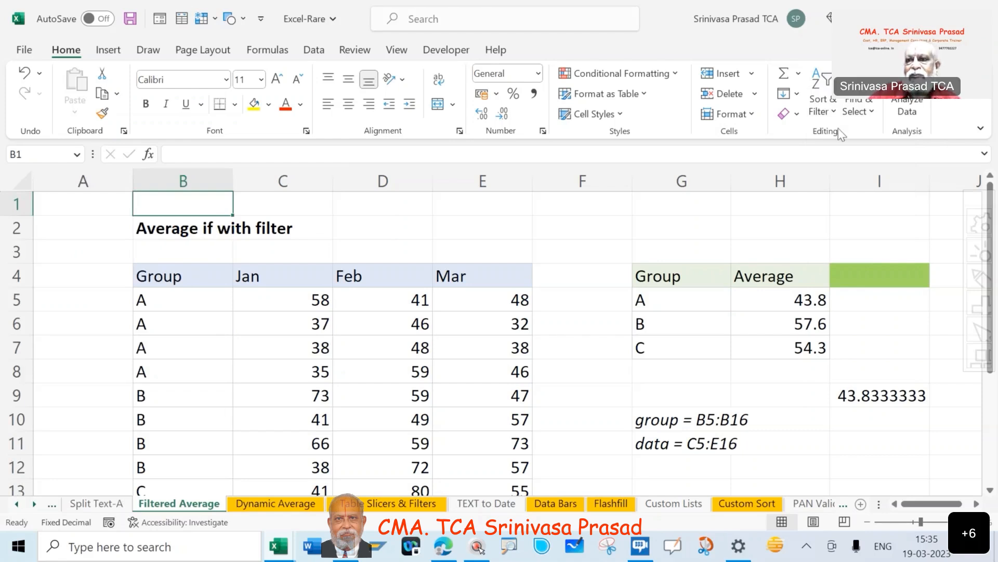
# Add filters to the source table's header row and filter the Group column to show only A.
pyautogui.click(822, 106)
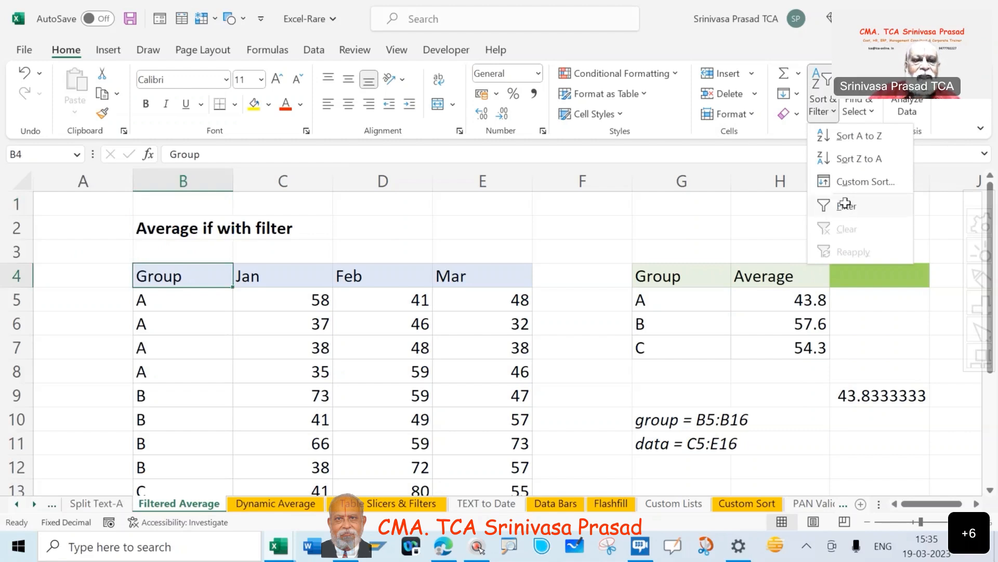
pyautogui.click(846, 205)
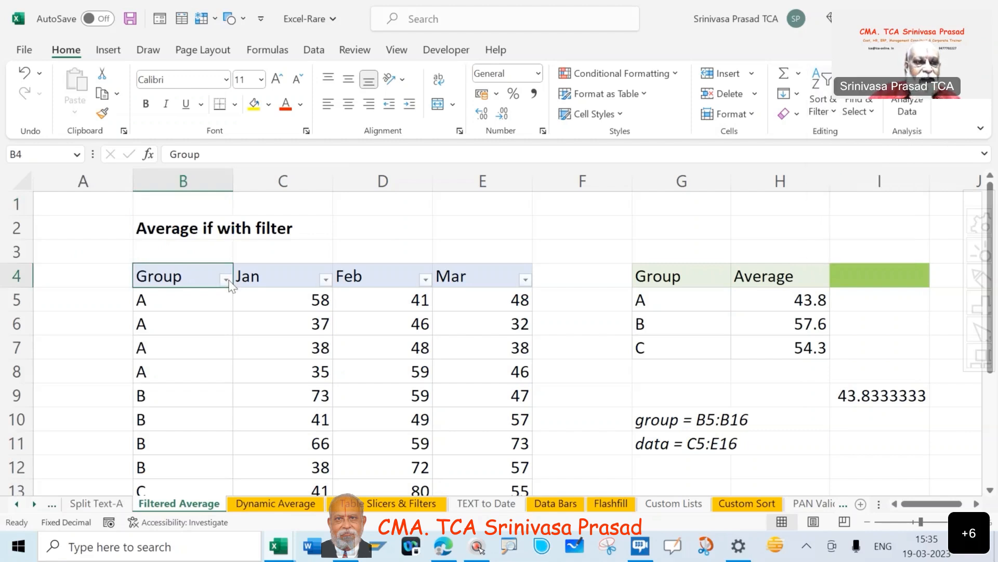
pyautogui.click(226, 280)
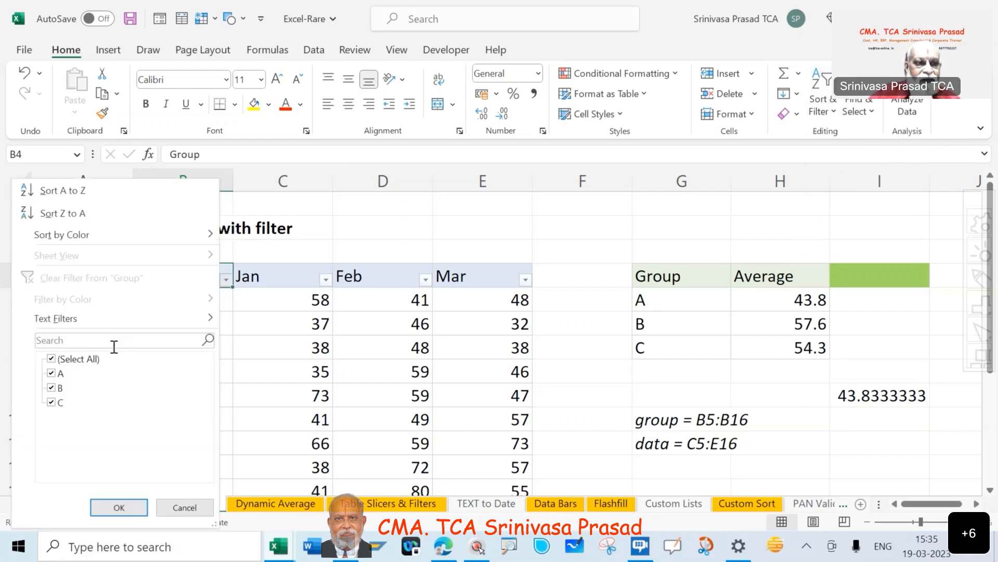
pyautogui.click(78, 359)
pyautogui.click(51, 375)
pyautogui.click(51, 374)
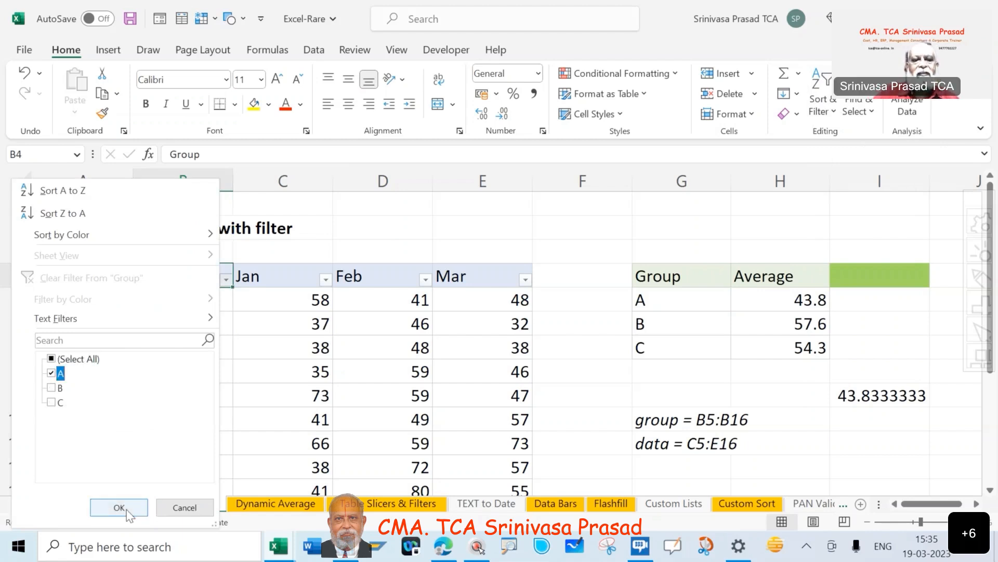
pyautogui.click(127, 510)
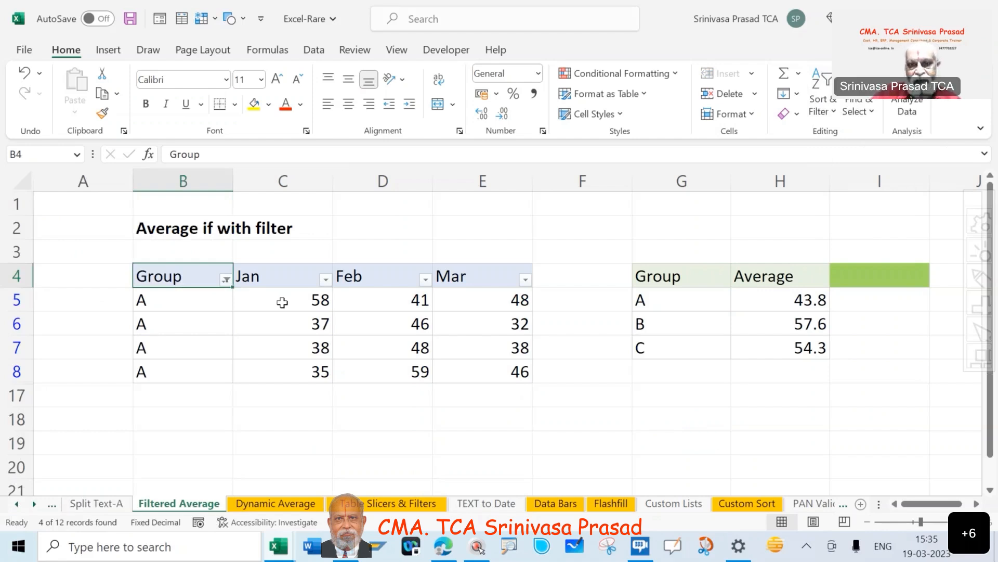
# Select the filtered group A values in C5:E8 and examine their average in the selection summary.
pyautogui.click(282, 302)
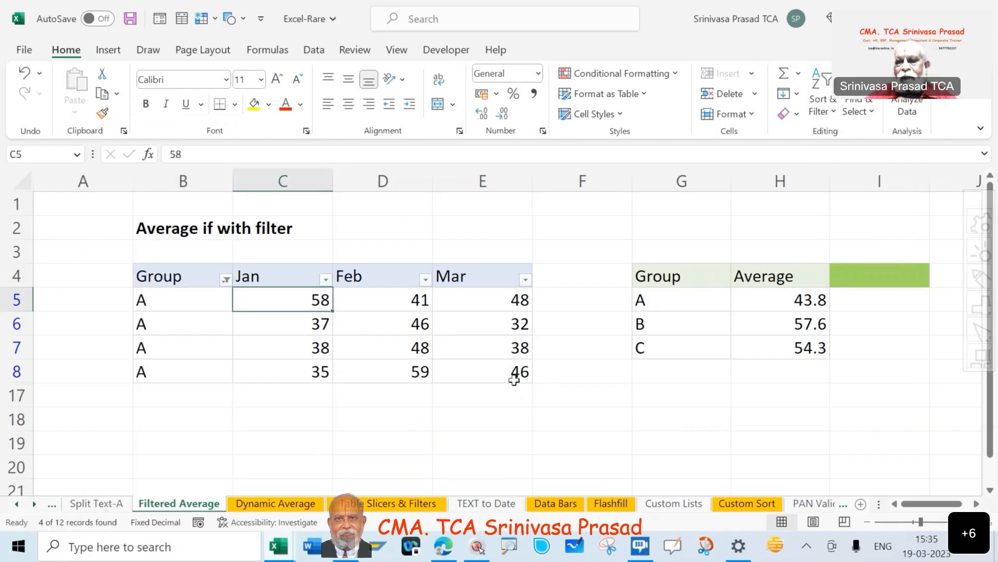
pyautogui.keyDown('shift'); pyautogui.click(514, 380); pyautogui.keyUp('shift')
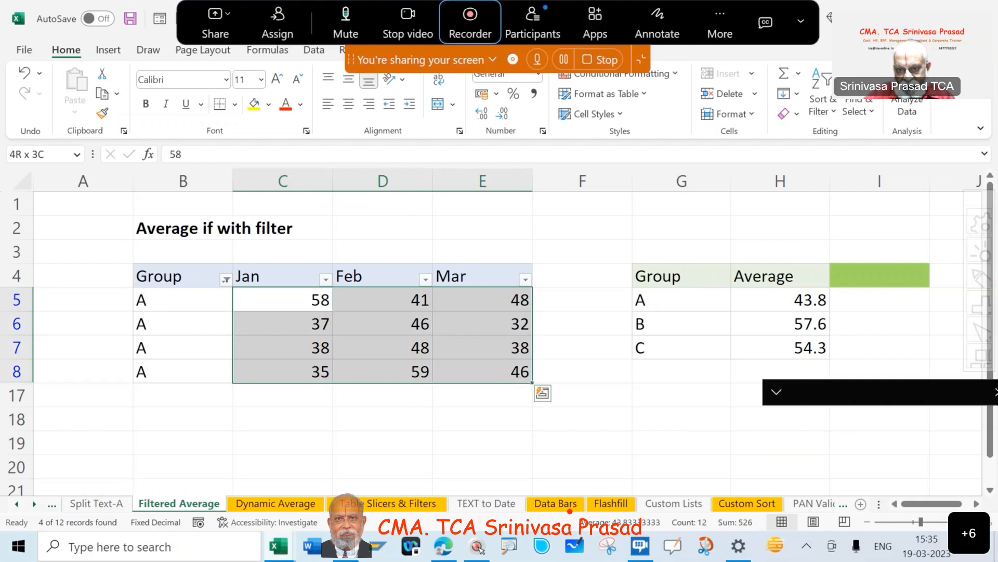
pyautogui.moveTo(566, 509); pyautogui.dragTo(668, 533)
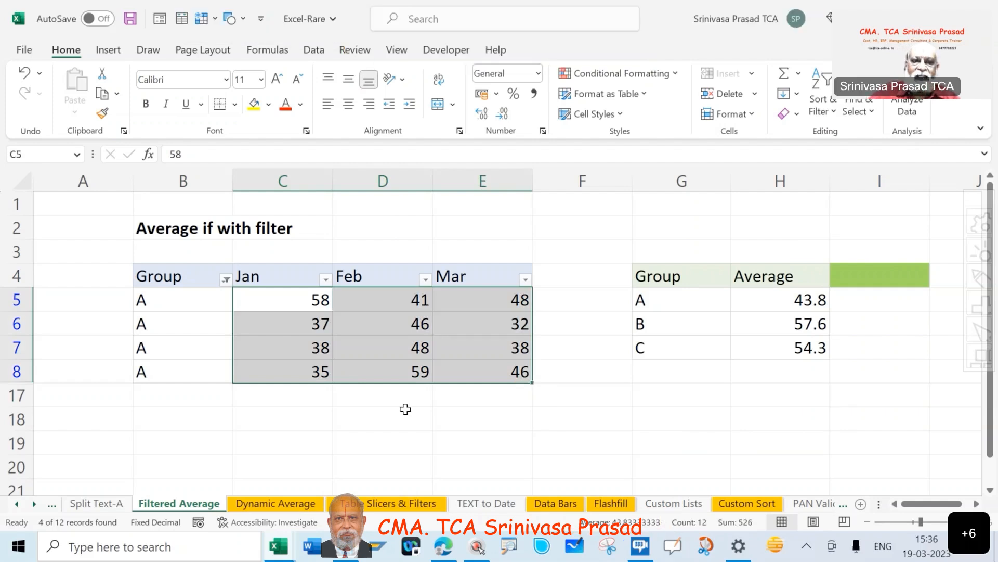
# Filter the Group column to show only B and select C9:E12 to check the average of those values.
pyautogui.click(226, 280)
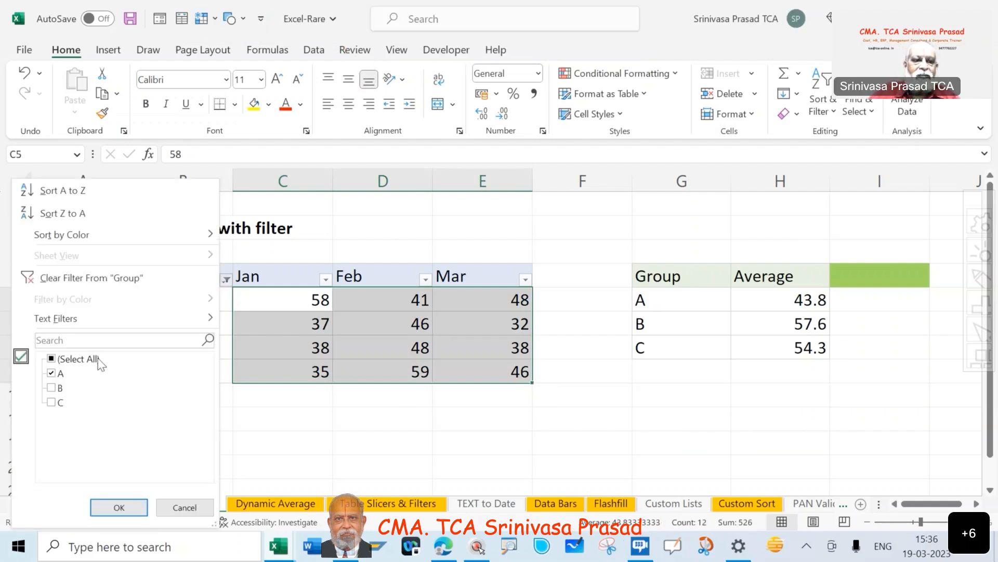
pyautogui.click(52, 374)
pyautogui.click(51, 388)
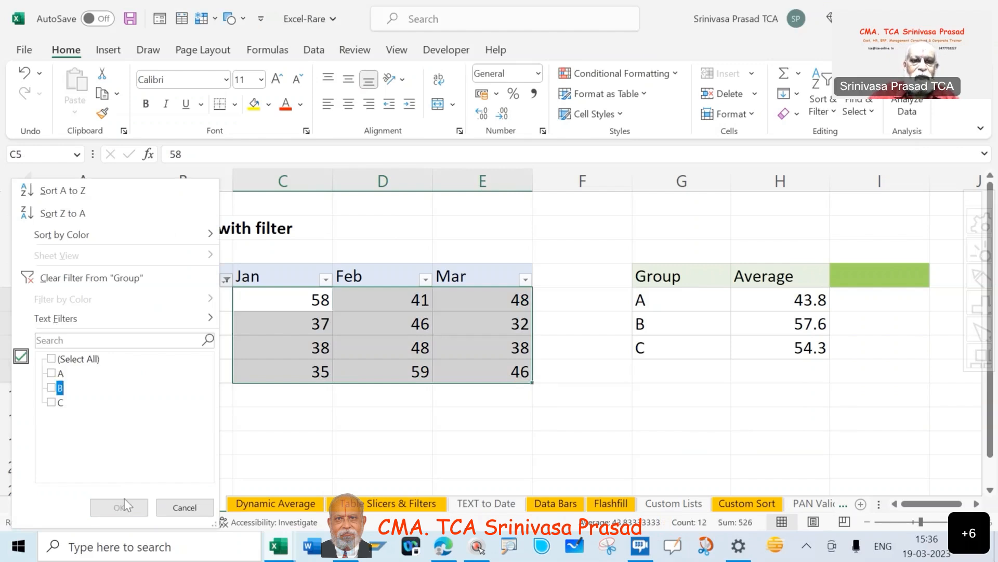
pyautogui.click(121, 508)
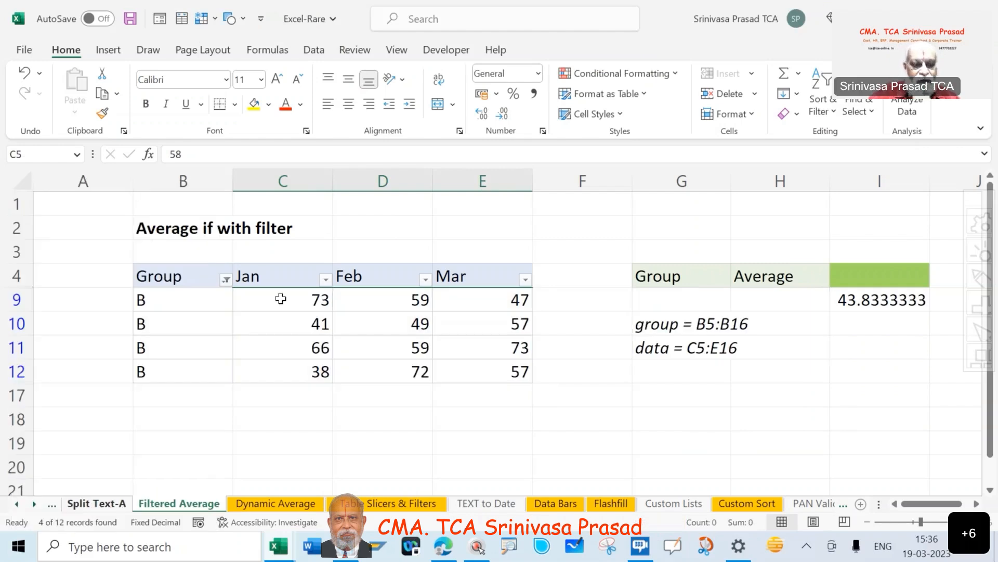
pyautogui.click(281, 299)
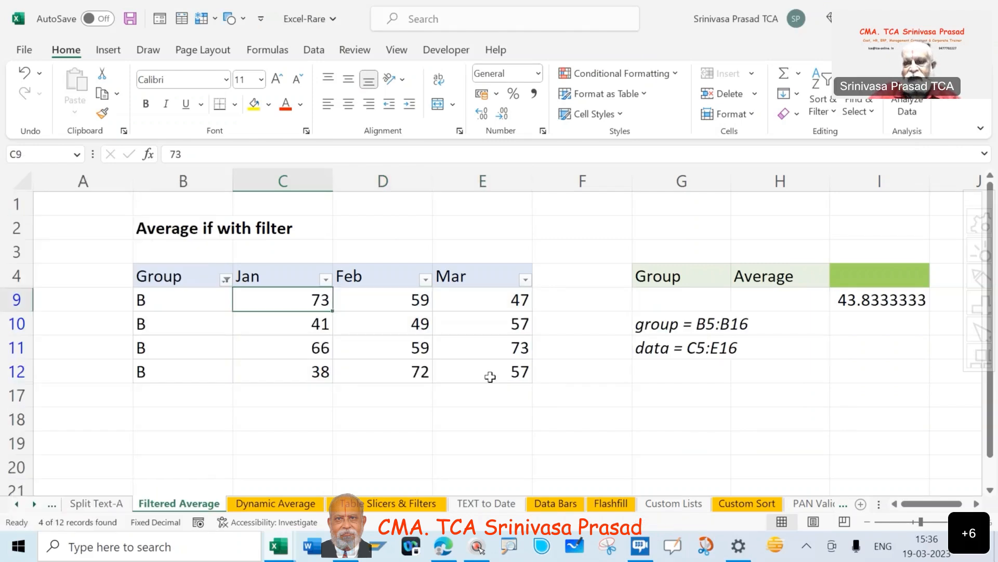
pyautogui.keyDown('shift'); pyautogui.click(490, 377); pyautogui.keyUp('shift')
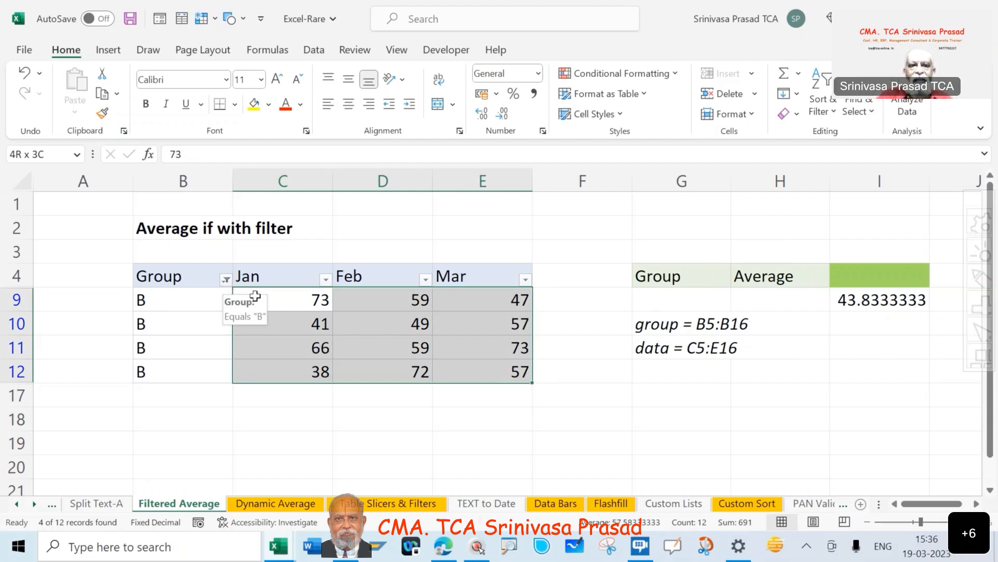
# Reset the Group column filter so that all groups are included.
pyautogui.click(224, 277)
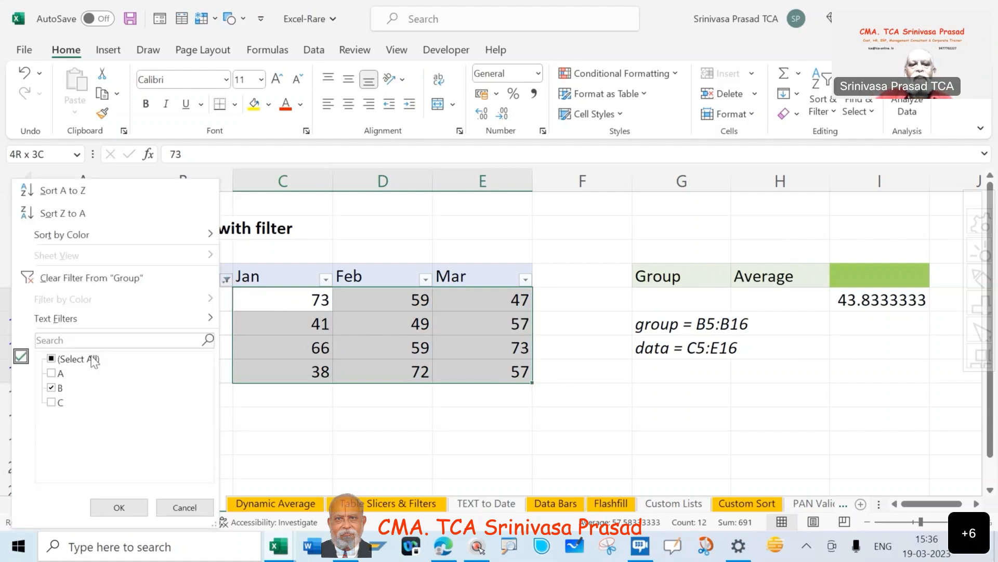
pyautogui.click(94, 360)
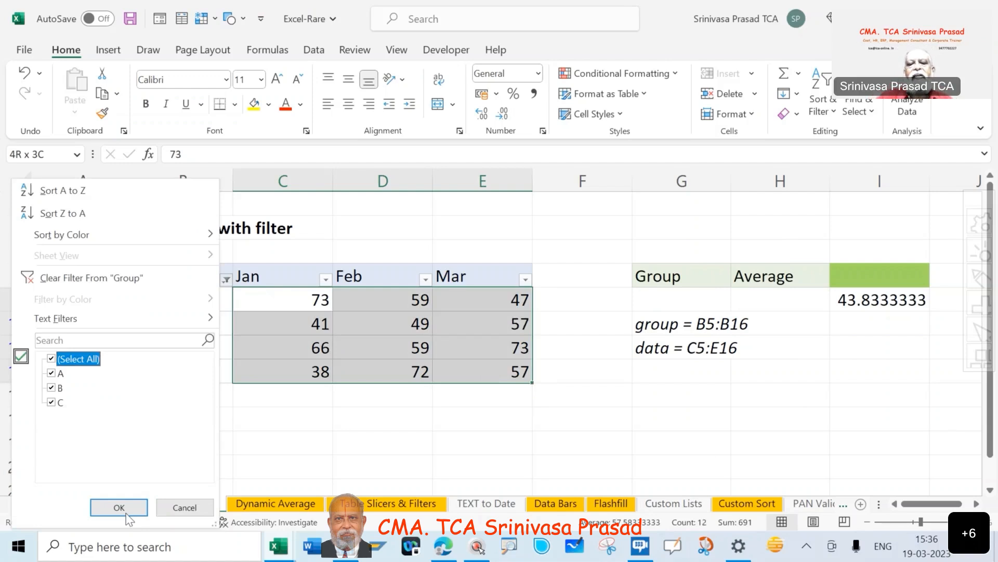
pyautogui.click(119, 507)
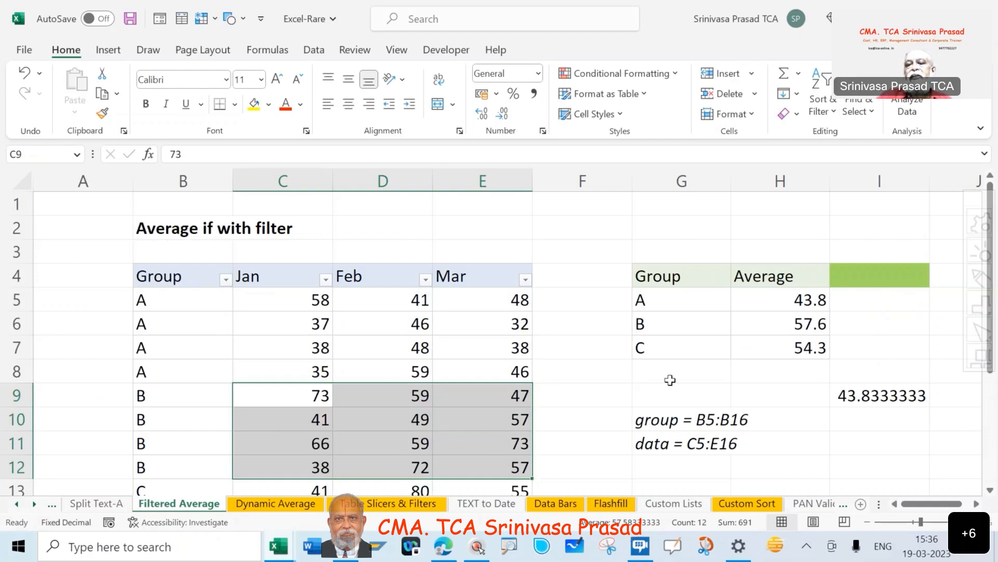
# Inspect the AVERAGE and FILTER formulas for each group in H5, H6 and H7.
pyautogui.click(801, 300)
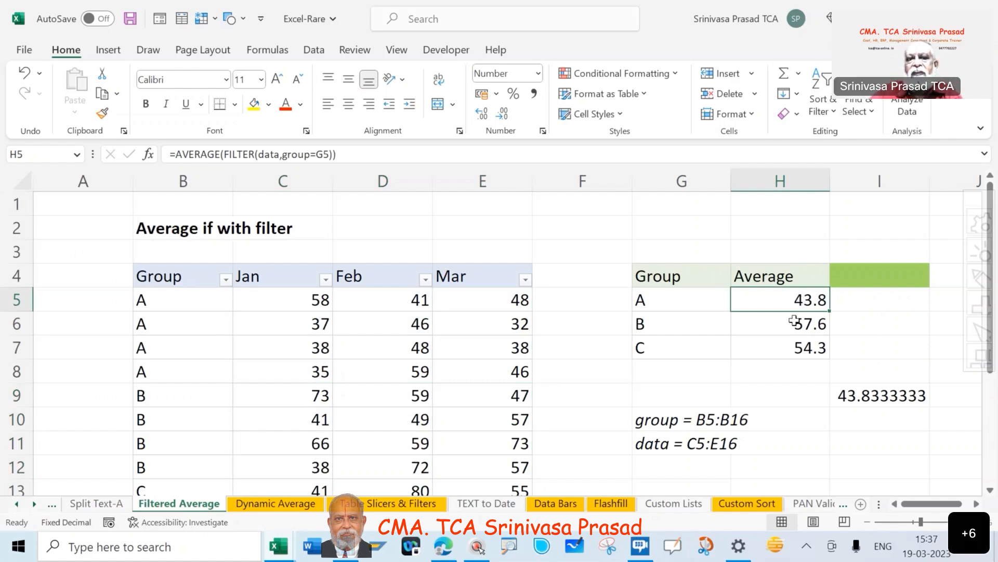
pyautogui.click(794, 321)
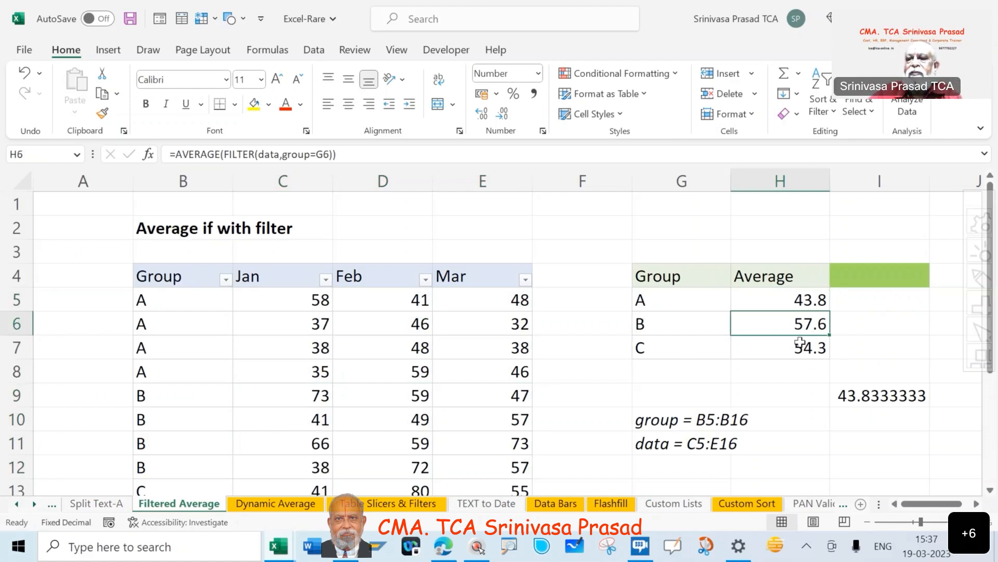
pyautogui.click(801, 343)
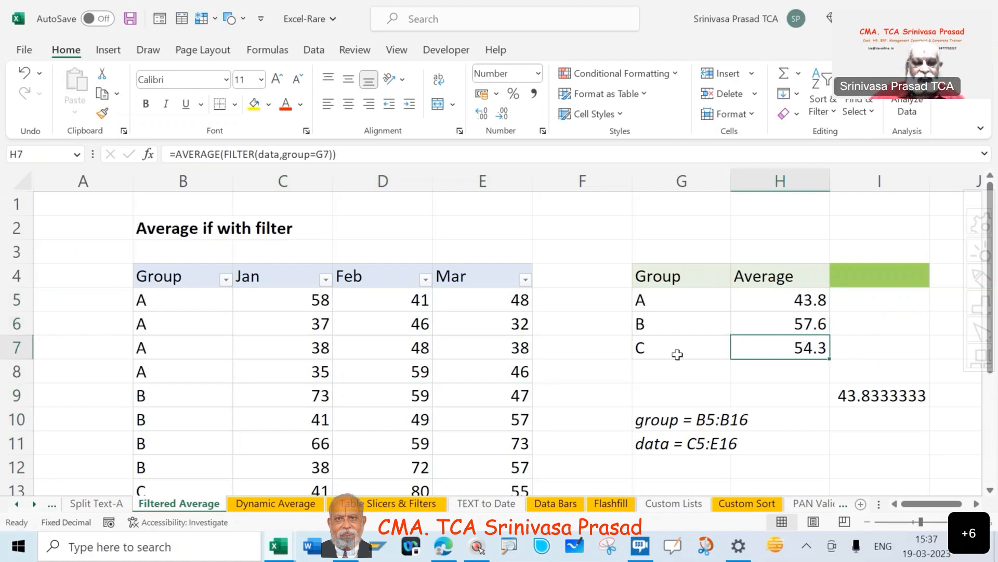
# Set the group criterion in G7 to A to test the average formula in H7.
pyautogui.click(677, 354)
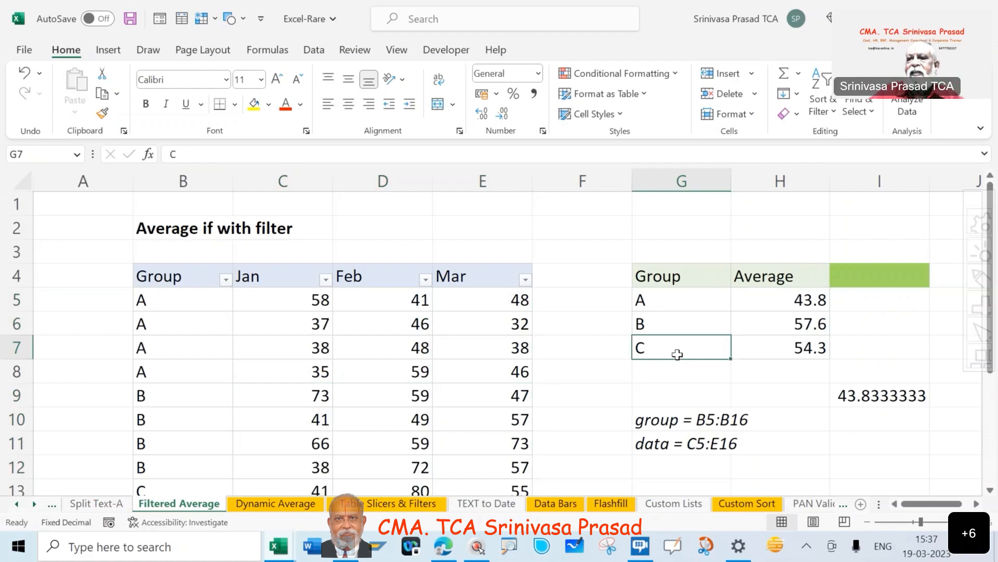
pyautogui.write('A')
pyautogui.press('Tab')
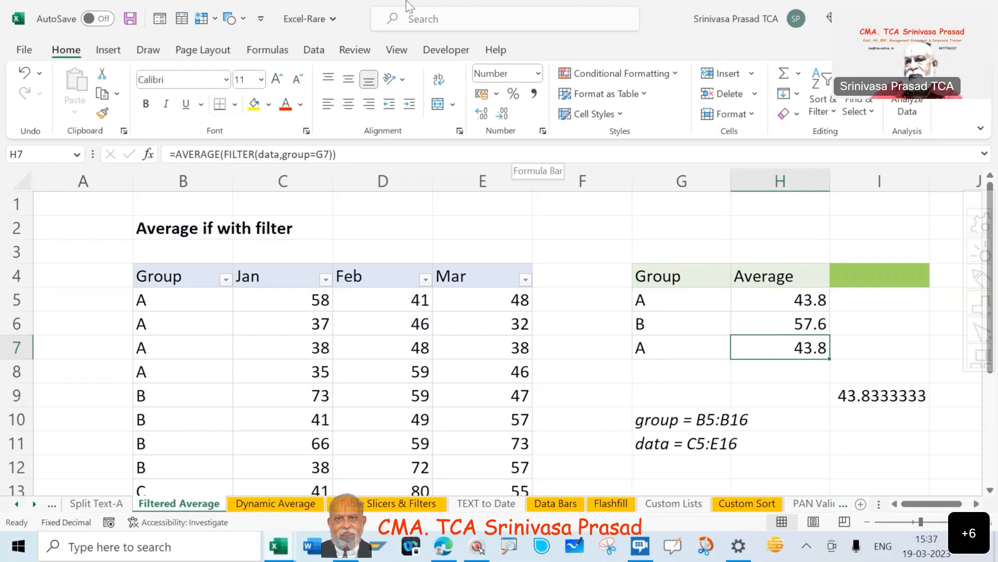
pyautogui.click(663, 352)
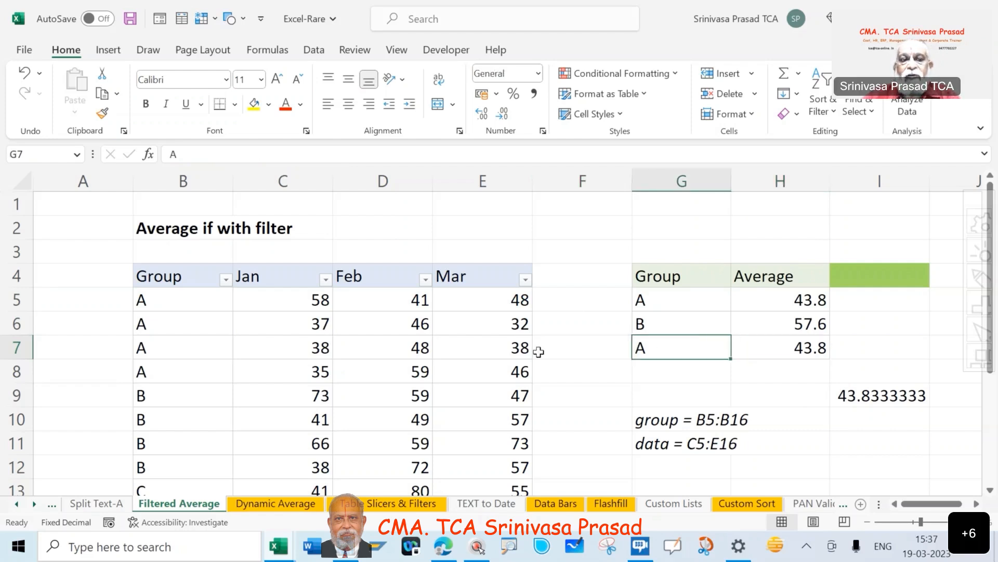
# Change the source table's group labels to B in B7 and C in B6.
pyautogui.click(158, 352)
pyautogui.write('B')
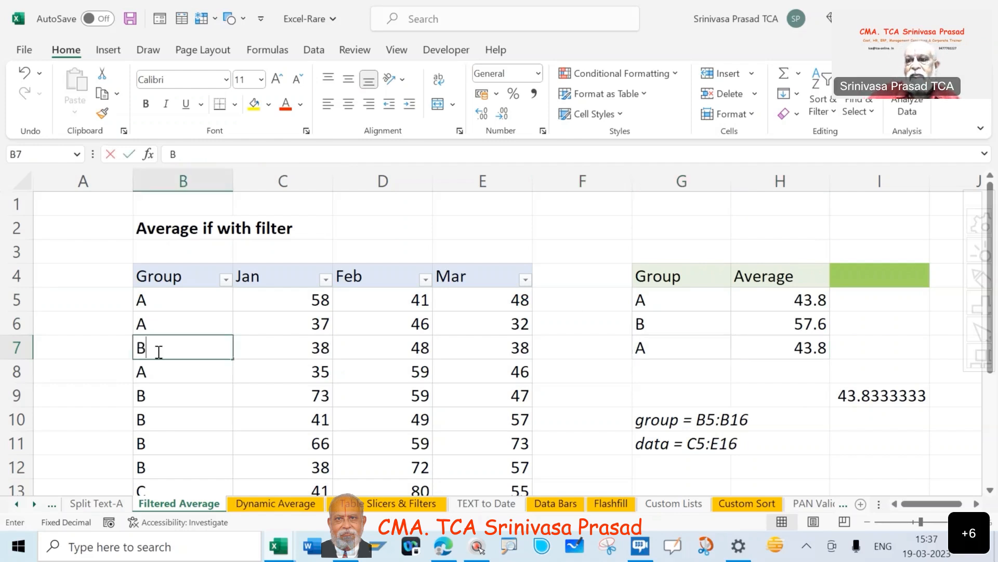
pyautogui.press('Tab')
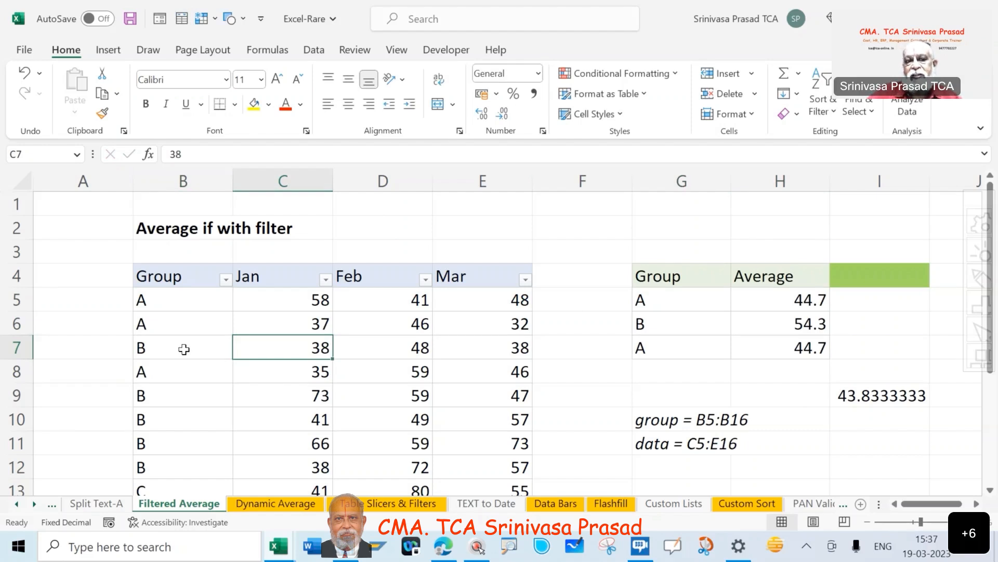
pyautogui.click(174, 321)
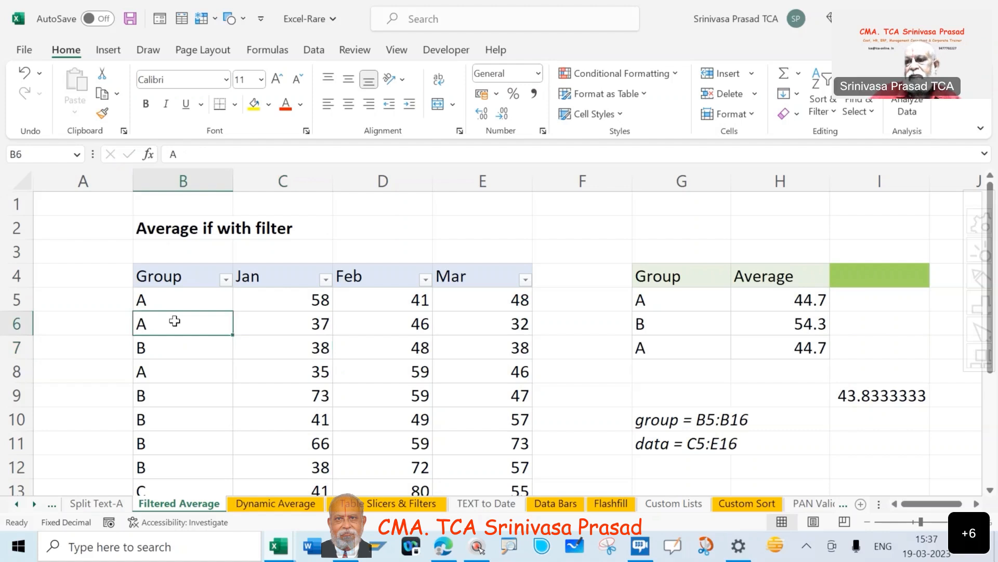
pyautogui.write('C')
pyautogui.press('Tab')
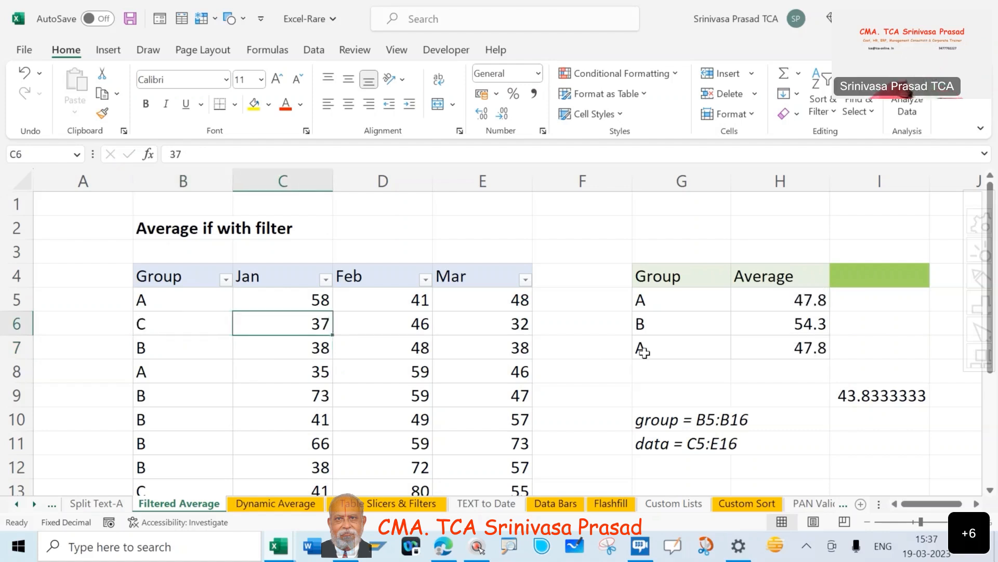
# Set the group criterion in G7 to C.
pyautogui.click(644, 352)
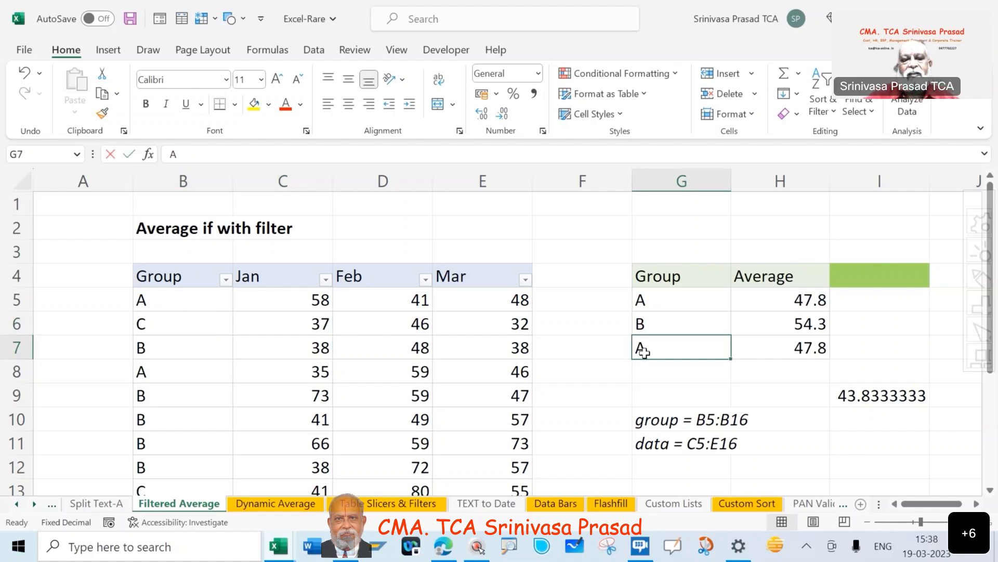
pyautogui.write('C')
pyautogui.press('Tab')
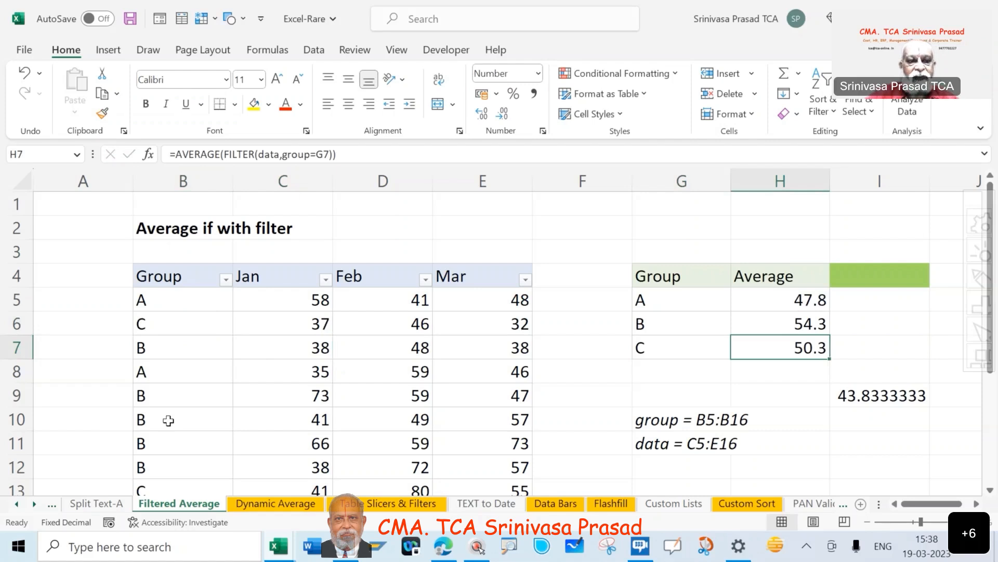
# Change the source table's group label in B10 to C.
pyautogui.click(168, 420)
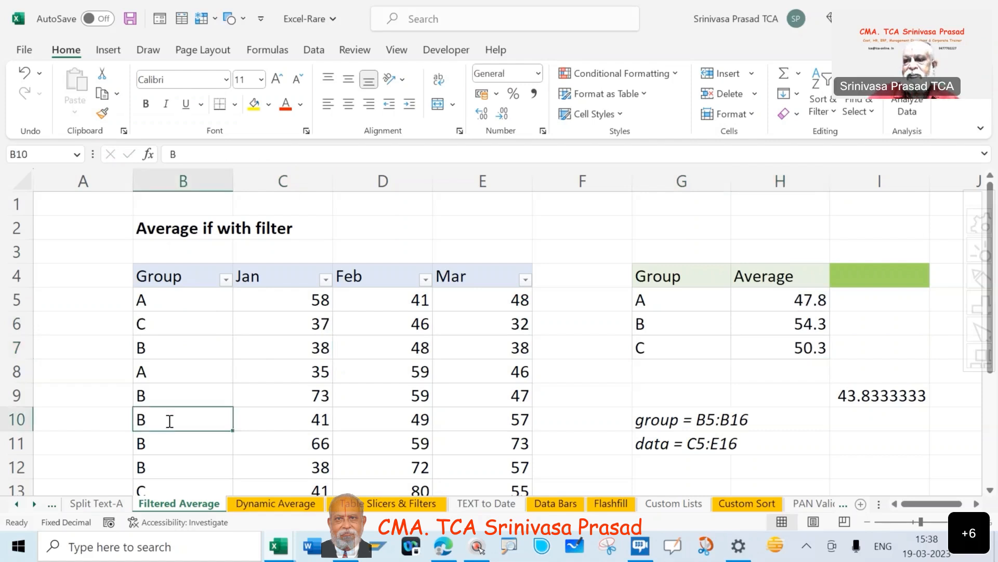
pyautogui.write('C')
pyautogui.press('Tab')
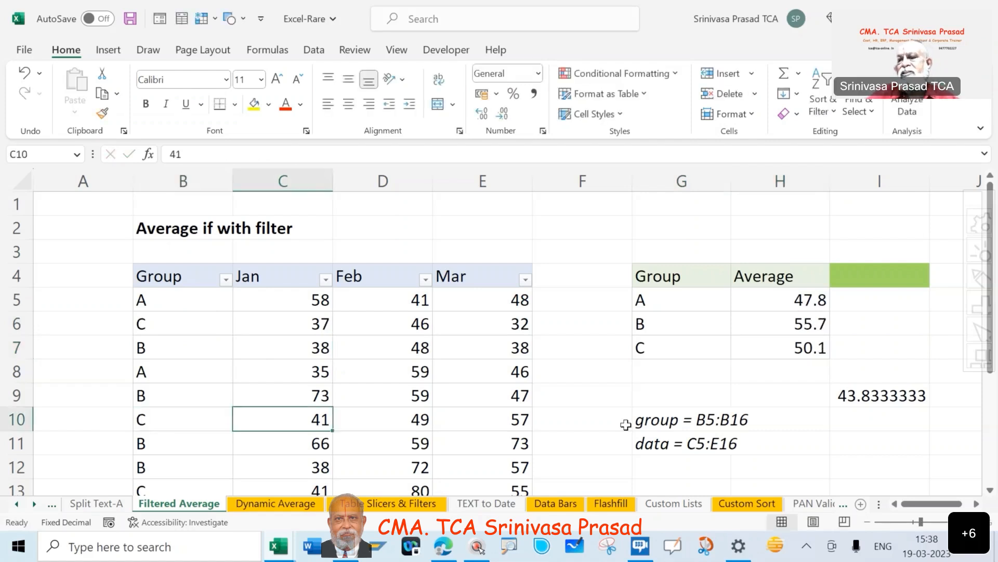